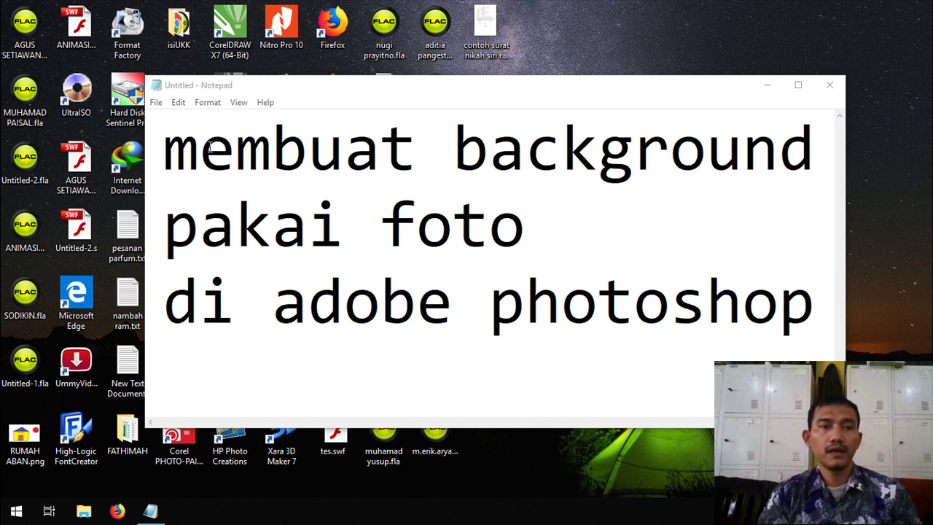
- Minimize the Notepad note titled 'membuat background pakai foto di adobe photoshop' to reveal the desktop
mouse_move(162, 158)
left_mouse_down()
mouse_move(438, 279)
mouse_move(882, 297)
left_mouse_up()
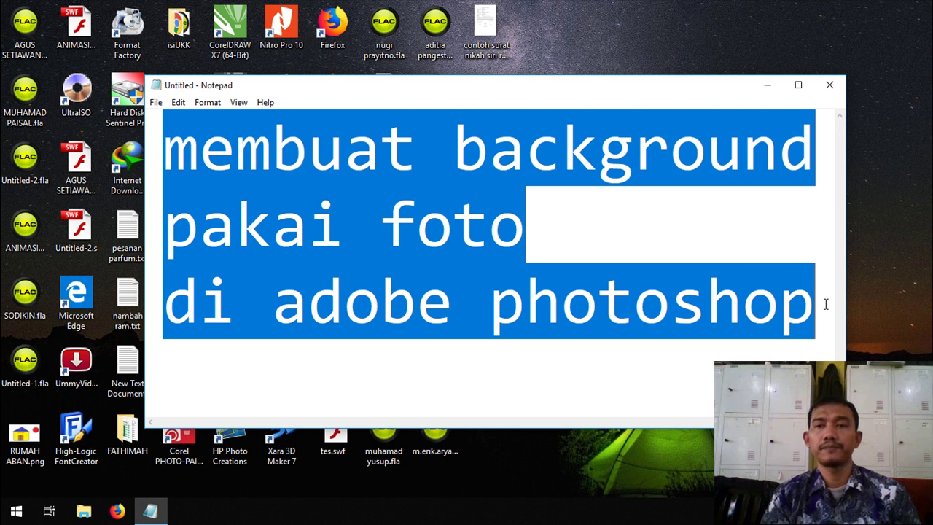
left_click(769, 87)
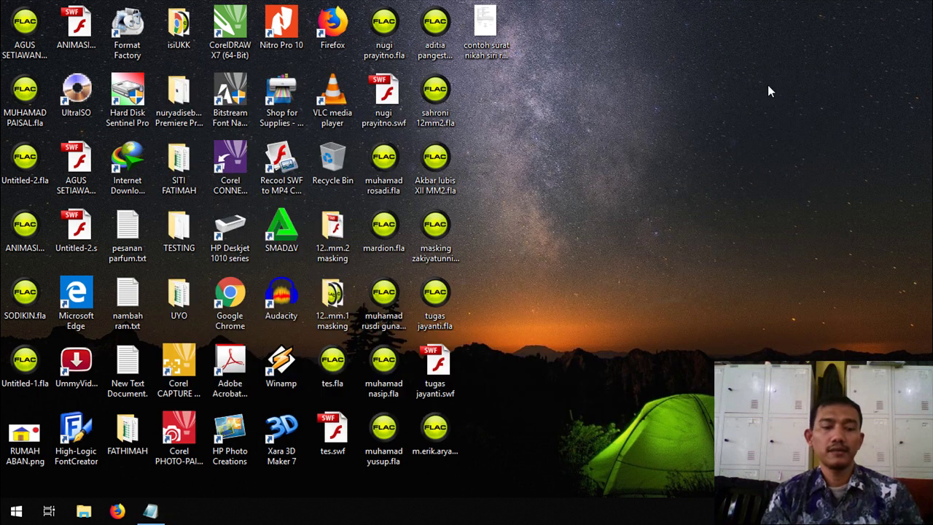
- Launch Adobe Photoshop CS4 by searching 'phot' in the Start menu
key("super")
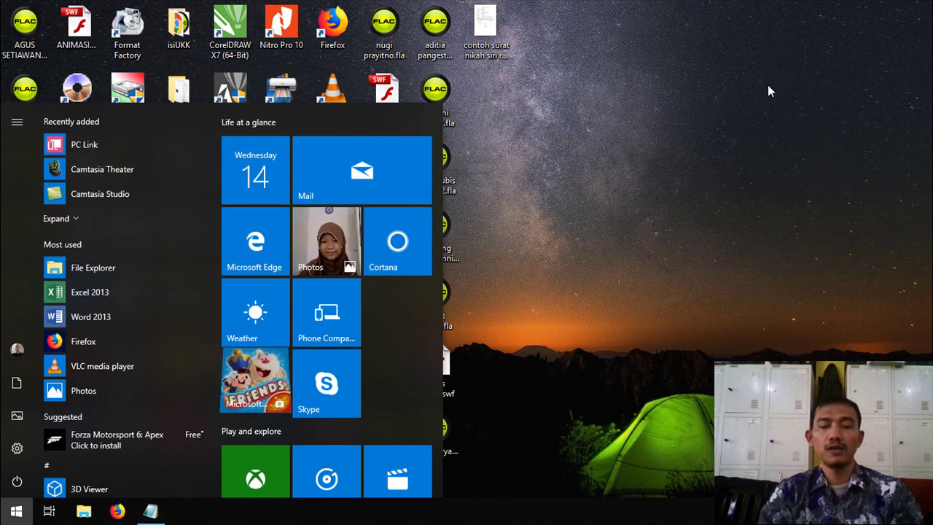
type("phot")
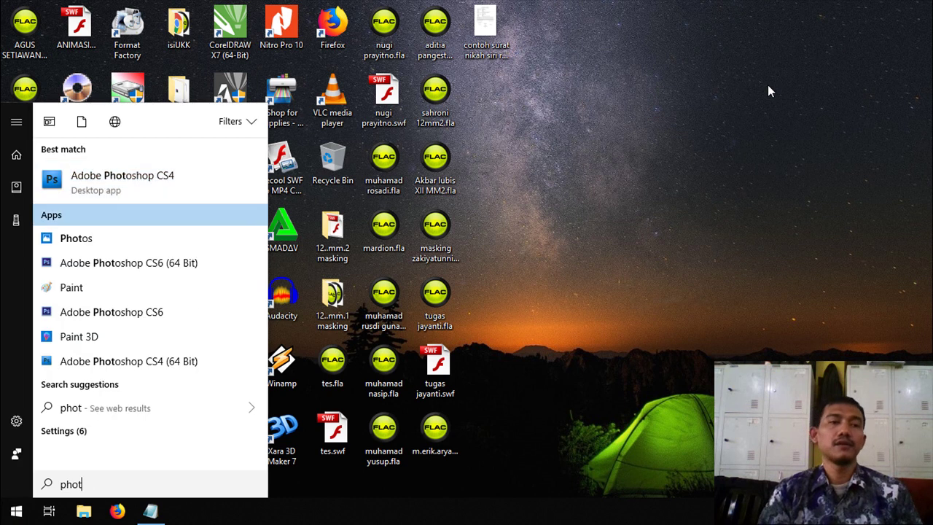
key("Return")
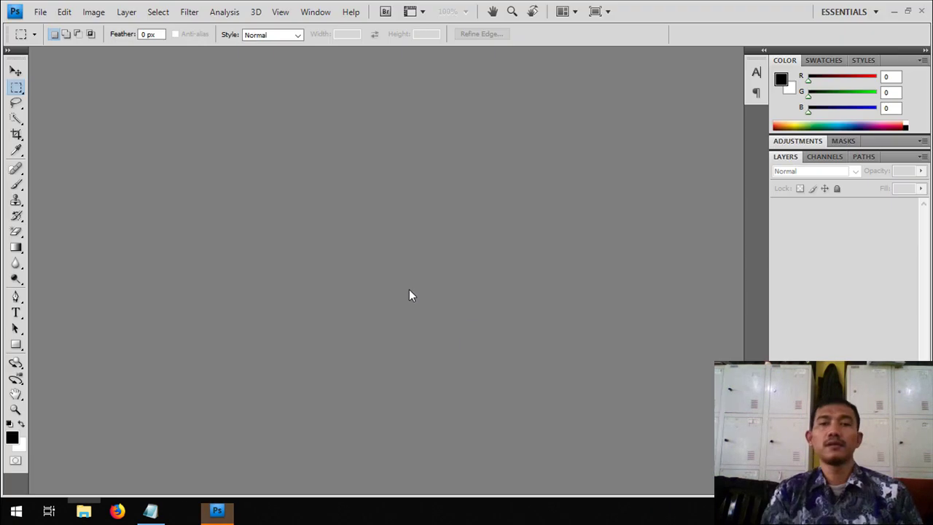
left_click(15, 71)
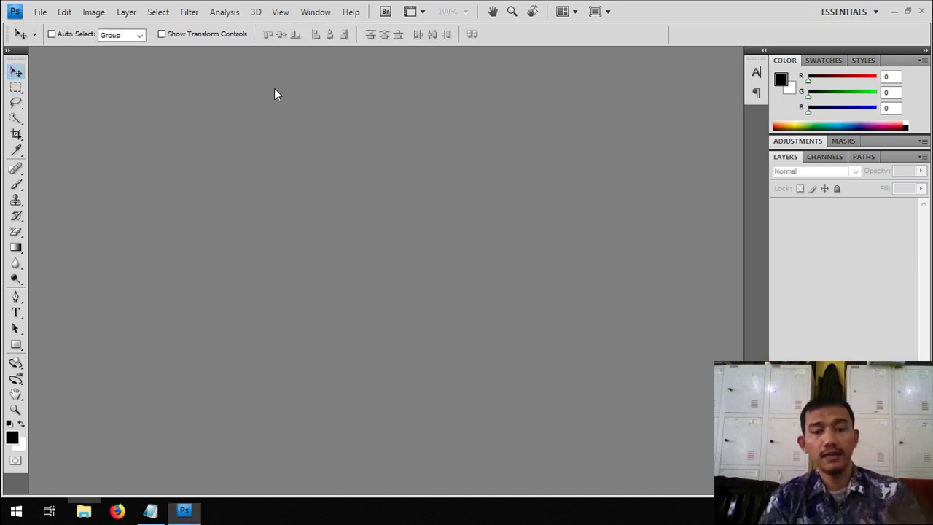
double_click(403, 138)
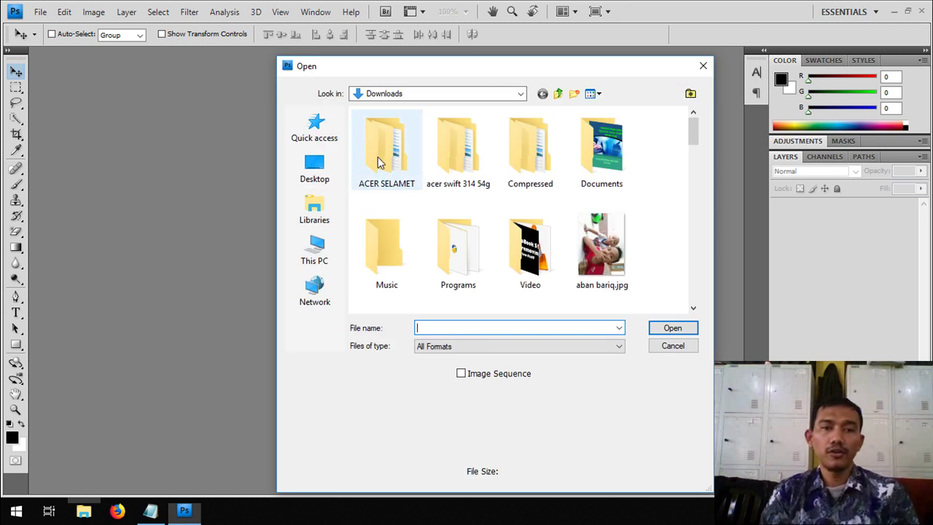
left_click(316, 175)
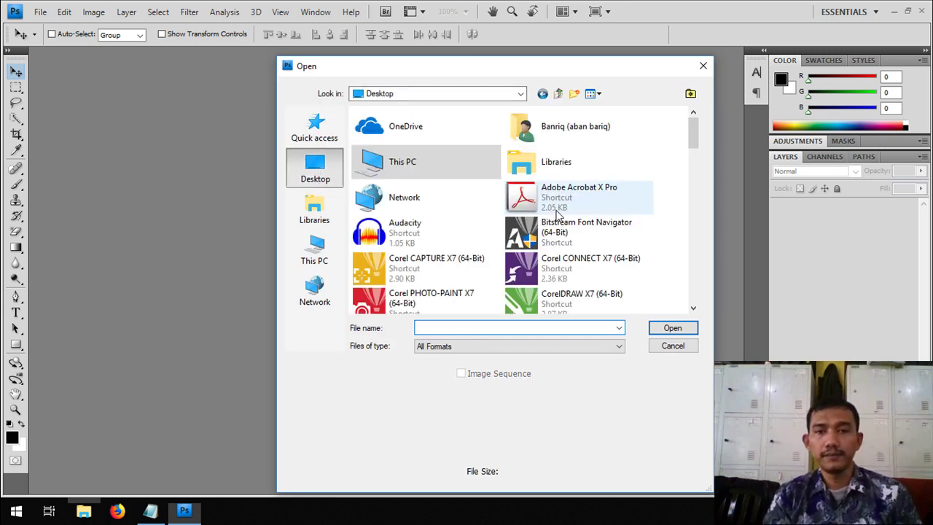
mouse_move(696, 142)
left_mouse_down()
mouse_move(686, 318)
mouse_move(694, 210)
left_mouse_up()
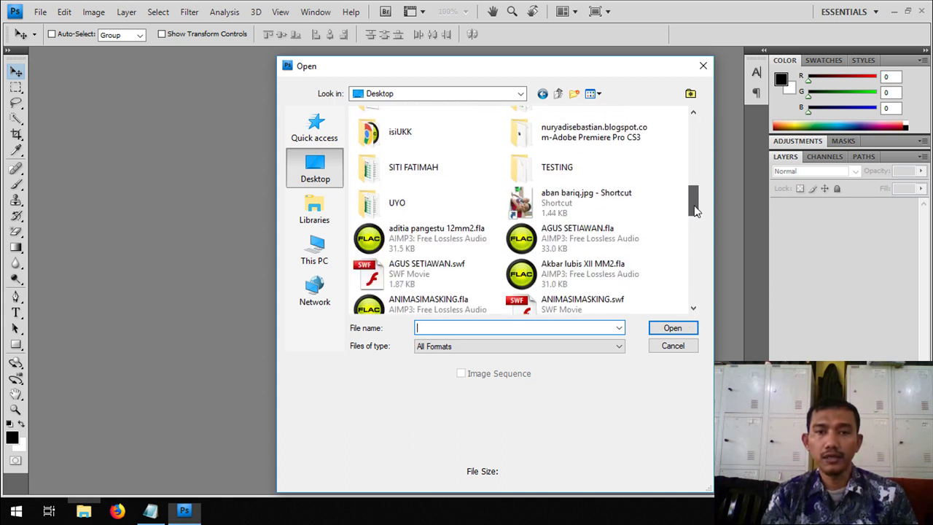
left_click(587, 202)
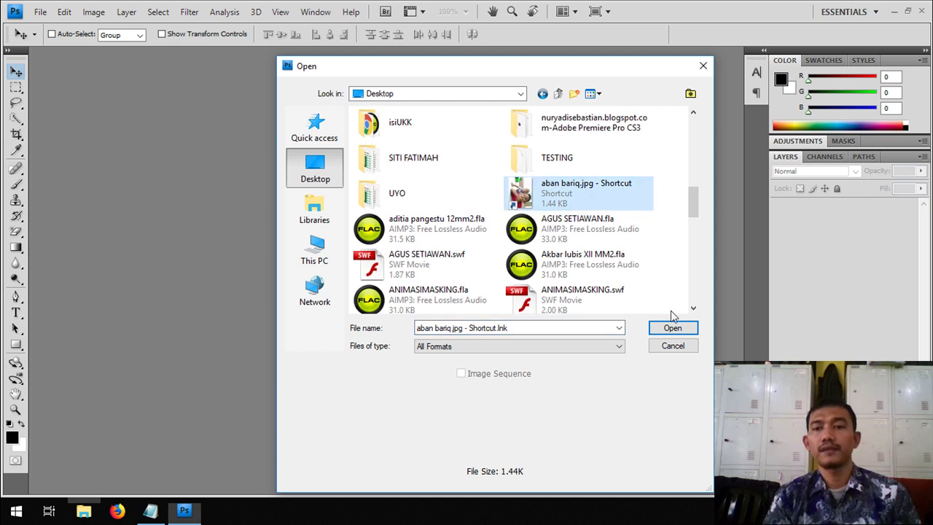
left_click(672, 328)
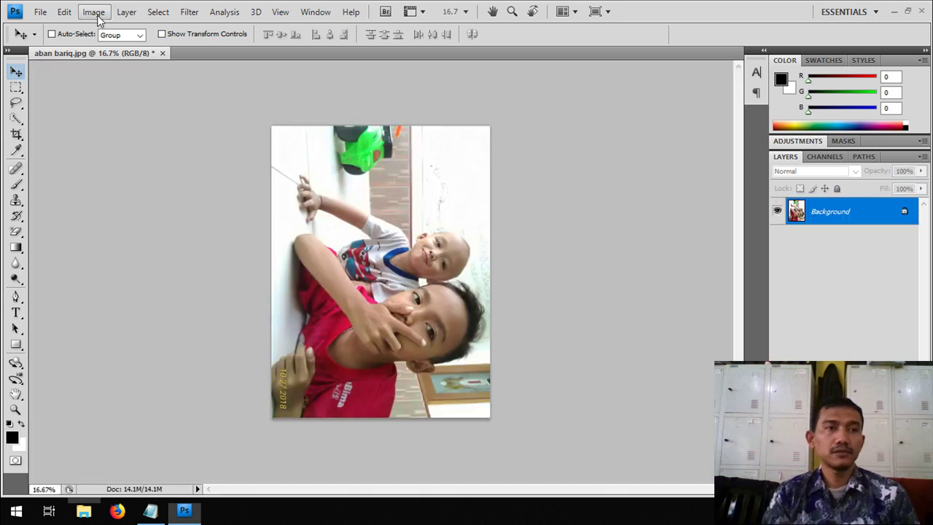
- Rotate the photo 90° CW, then 180°, so the boys stand upright in landscape
left_click(95, 12)
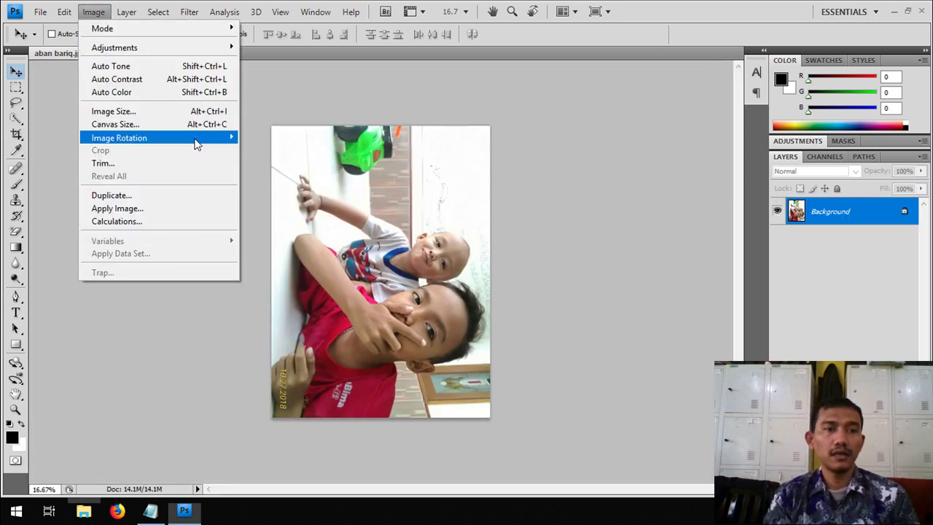
left_click(306, 151)
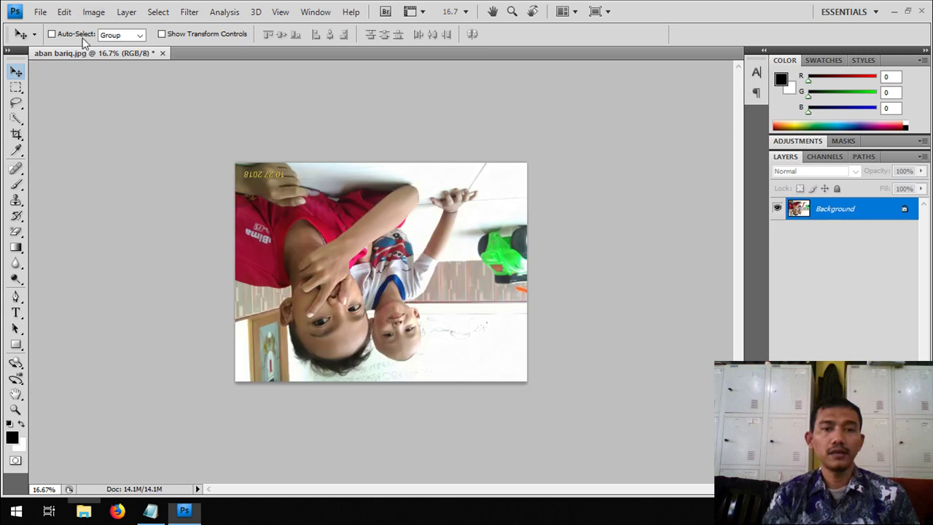
left_click(93, 13)
mouse_move(119, 138)
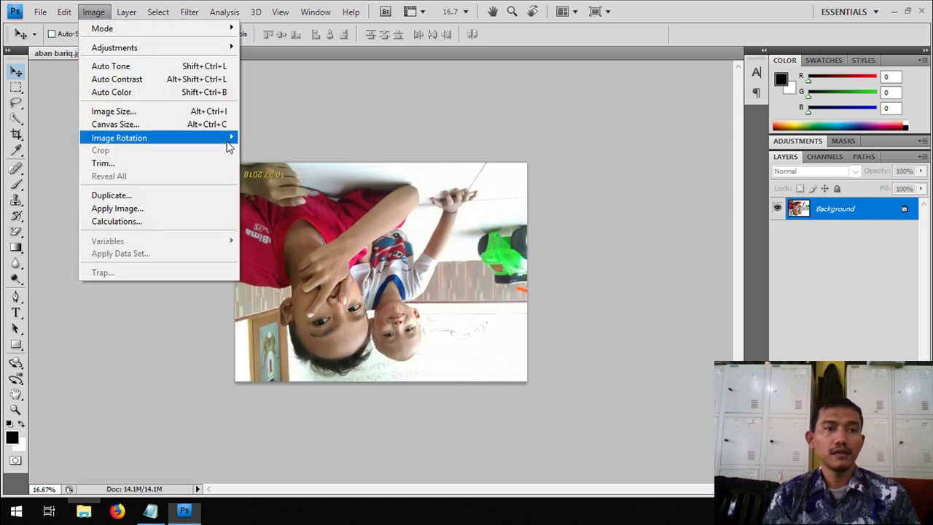
left_click(281, 142)
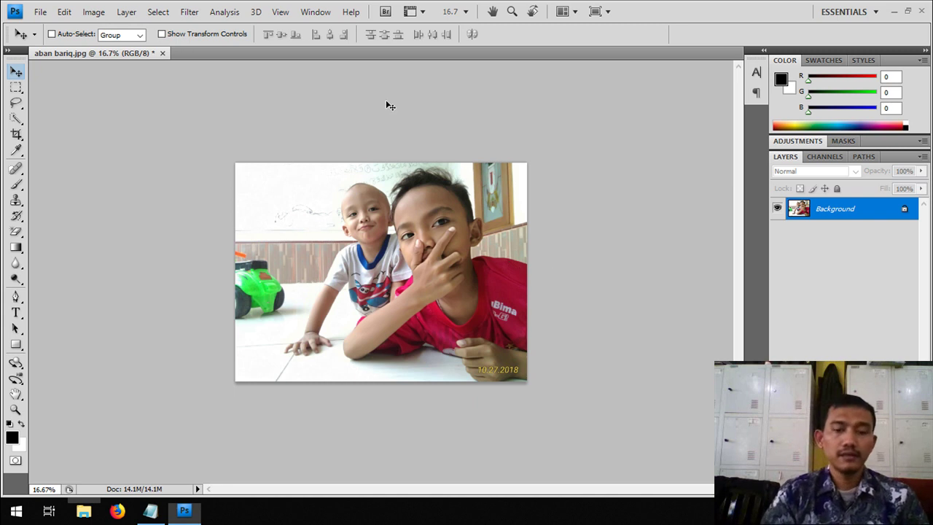
- Create a new blank white A4 document, Untitled-1
key("ctrl+n")
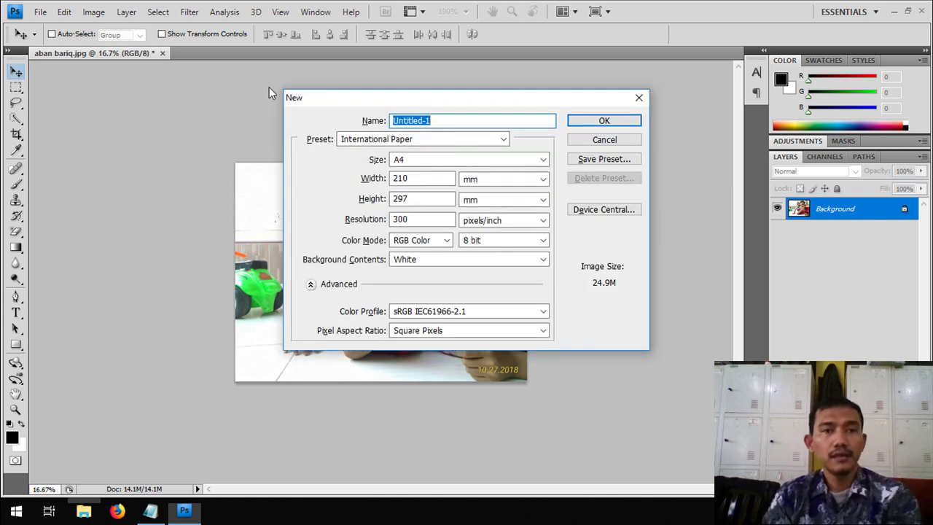
left_click(616, 142)
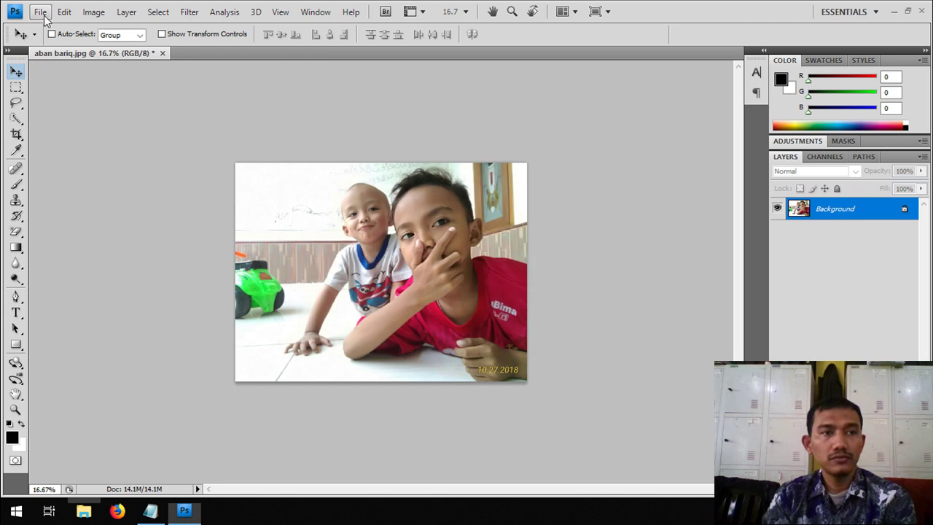
left_click(40, 12)
left_click(55, 27)
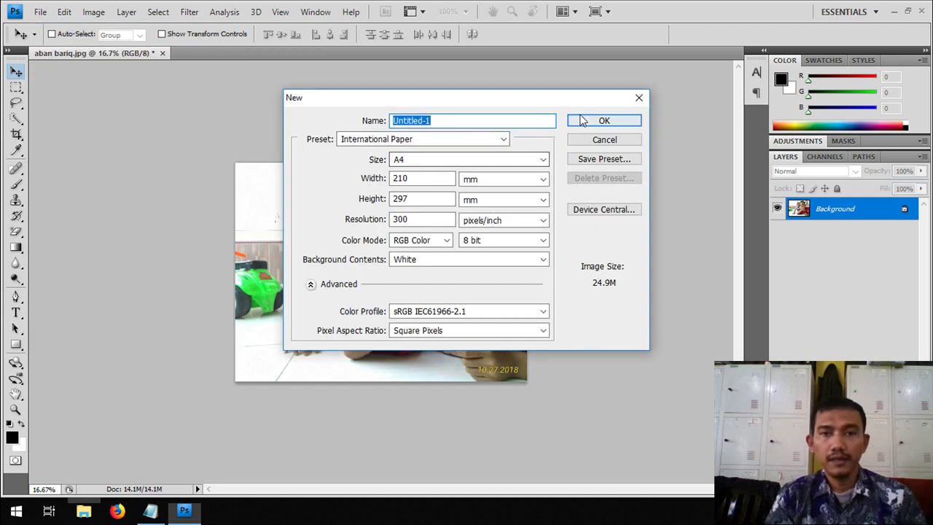
left_click(596, 123)
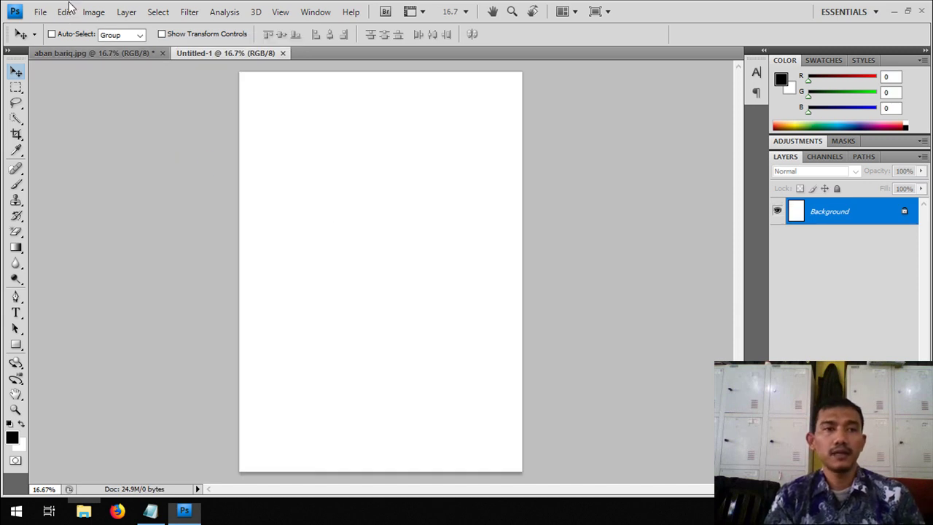
- Rotate the blank page 90° CW into landscape, then return to aban bariq.jpg
left_click(93, 12)
mouse_move(119, 138)
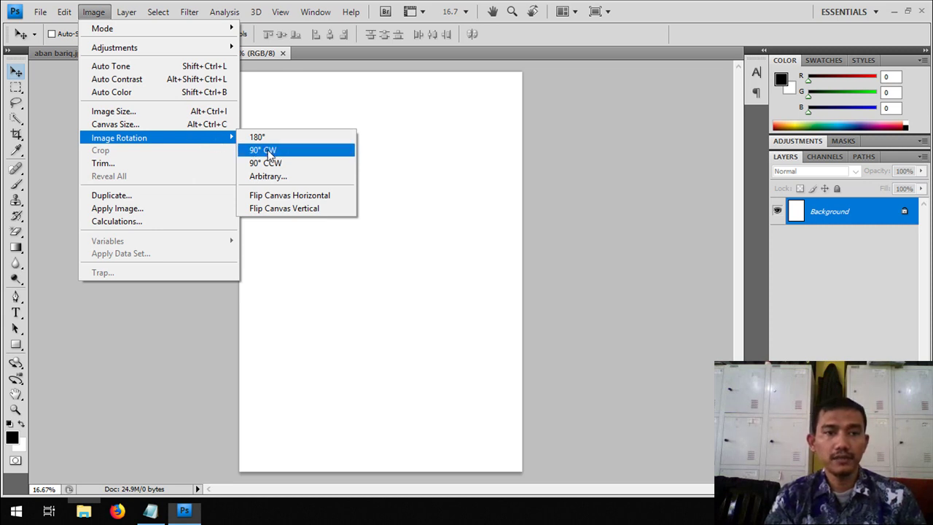
left_click(269, 154)
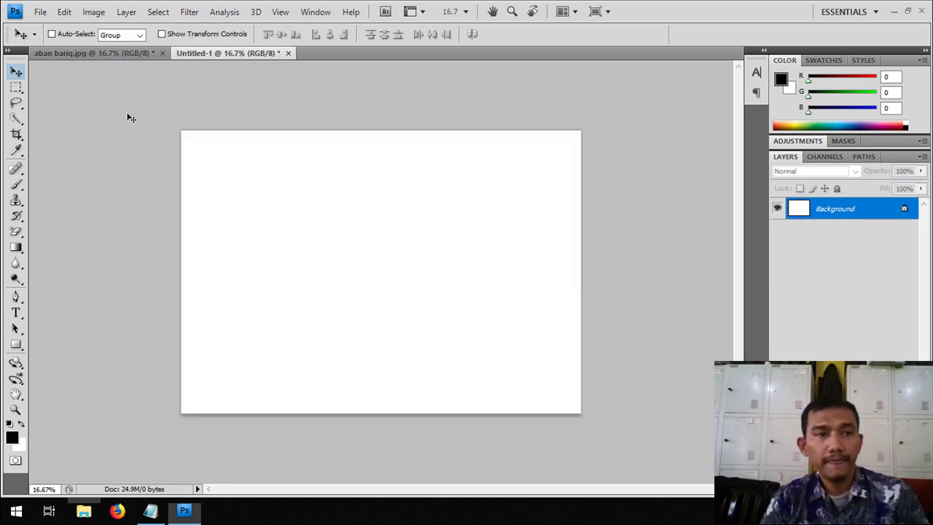
left_click(123, 53)
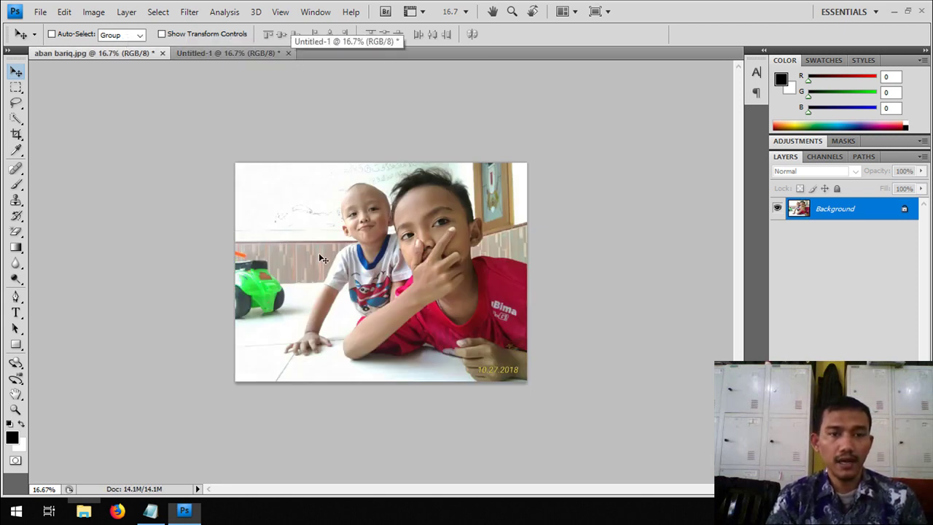
- Drag the boys' photo onto the Untitled-1 page as Layer 1, nudging it slightly left and up
mouse_move(243, 97)
left_mouse_down()
mouse_move(233, 46)
mouse_move(343, 199)
left_mouse_up()
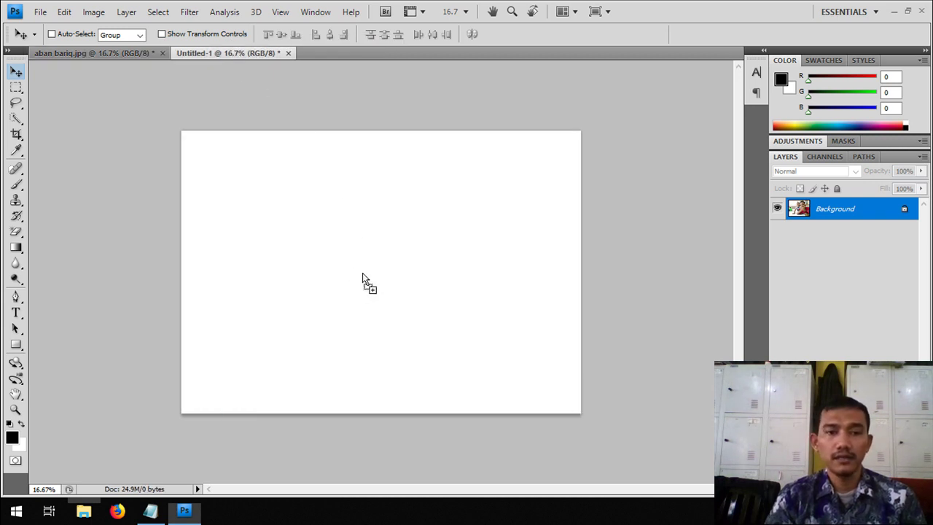
mouse_move(363, 273)
left_mouse_down()
mouse_move(318, 273)
mouse_move(354, 270)
left_mouse_up()
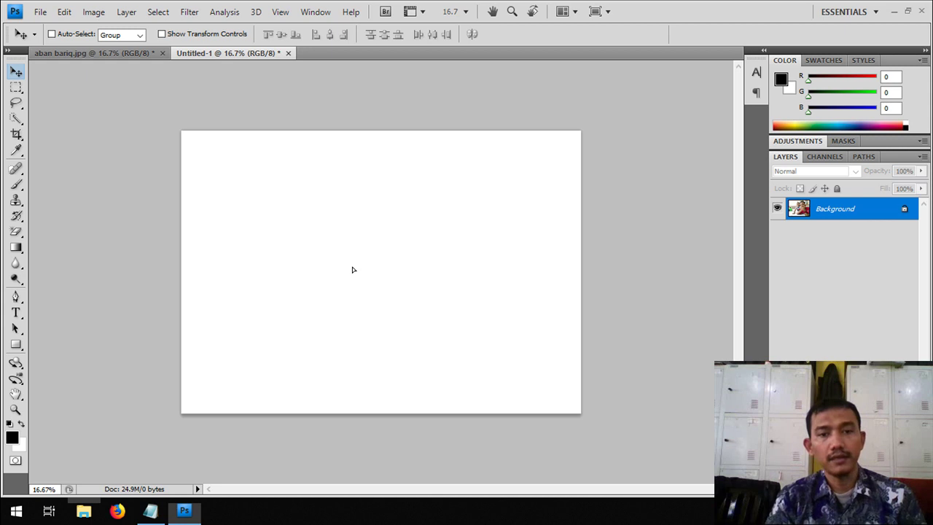
left_click_drag(352, 266, 352, 268)
left_click_drag(407, 293, 377, 283)
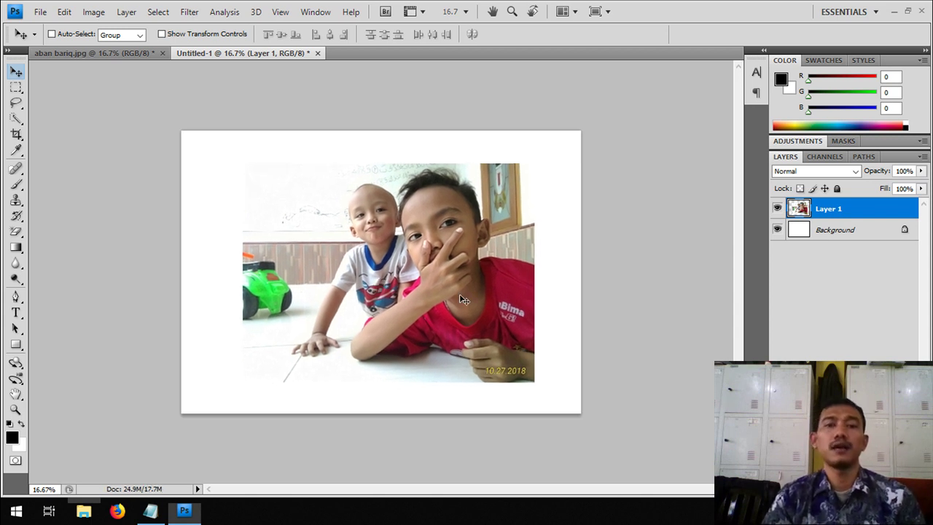
- Duplicate the photo and scale the copy to a 19.4% × 21.7% thumbnail at top-left
key("Right")
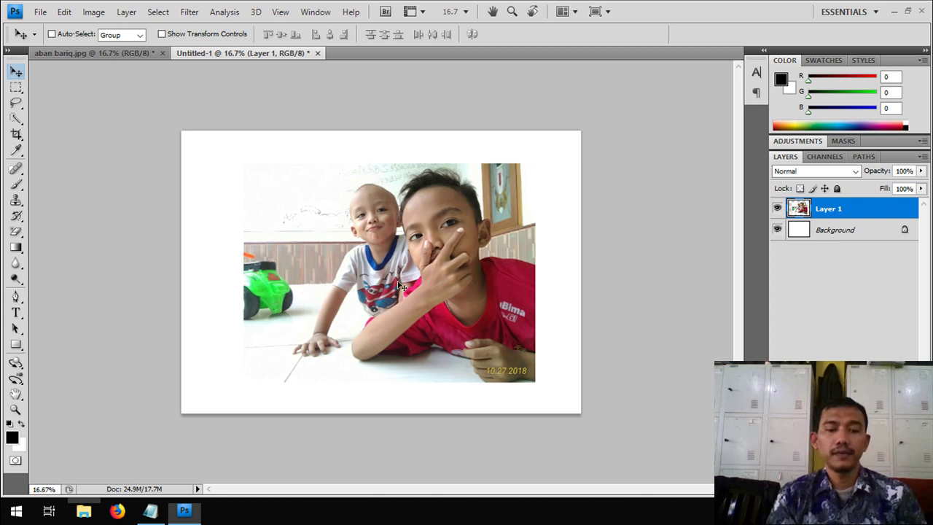
left_click_drag(413, 270, 385, 261)
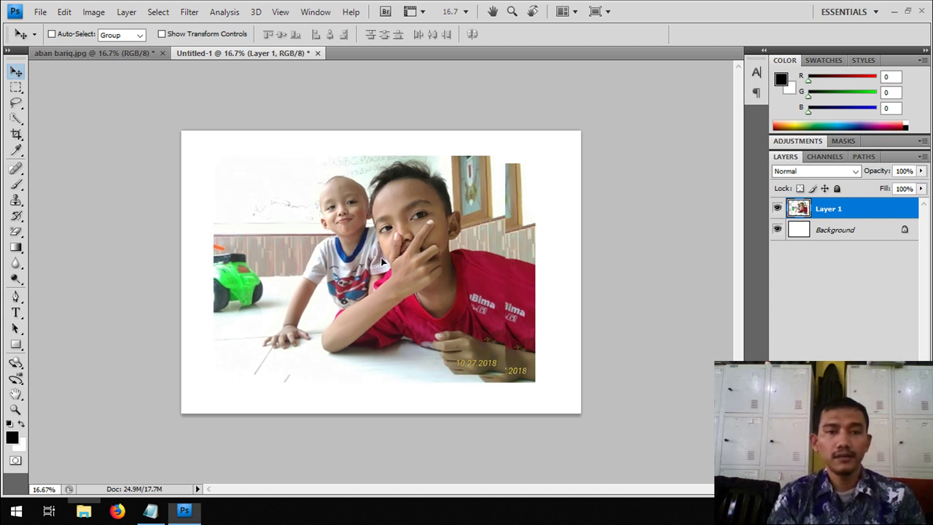
key("ctrl+t")
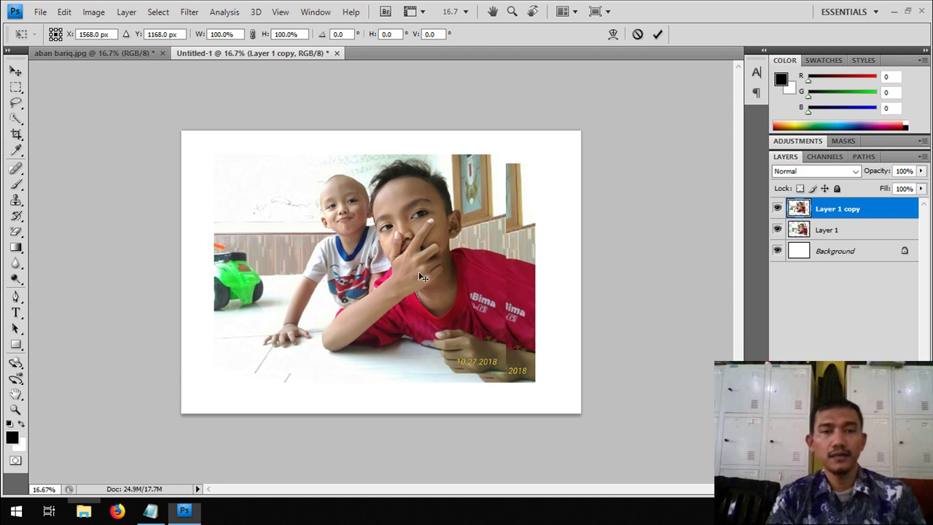
mouse_move(505, 372)
left_mouse_down()
mouse_move(284, 206)
mouse_move(267, 221)
mouse_move(230, 182)
mouse_move(230, 194)
left_mouse_up()
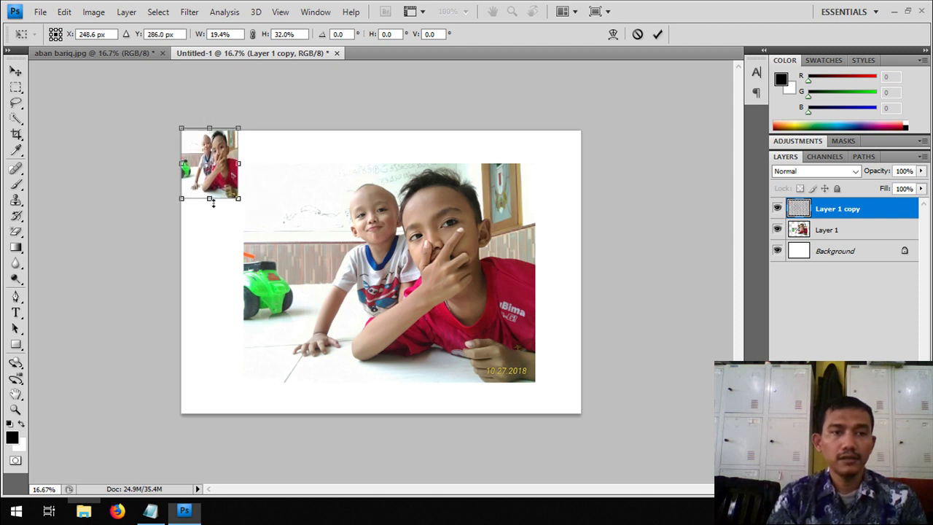
left_click_drag(210, 200, 208, 174)
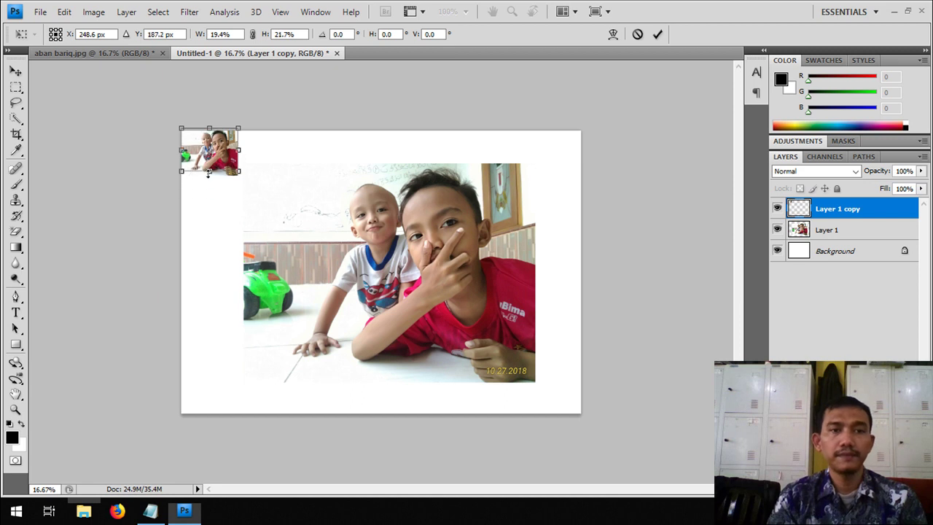
key("Return")
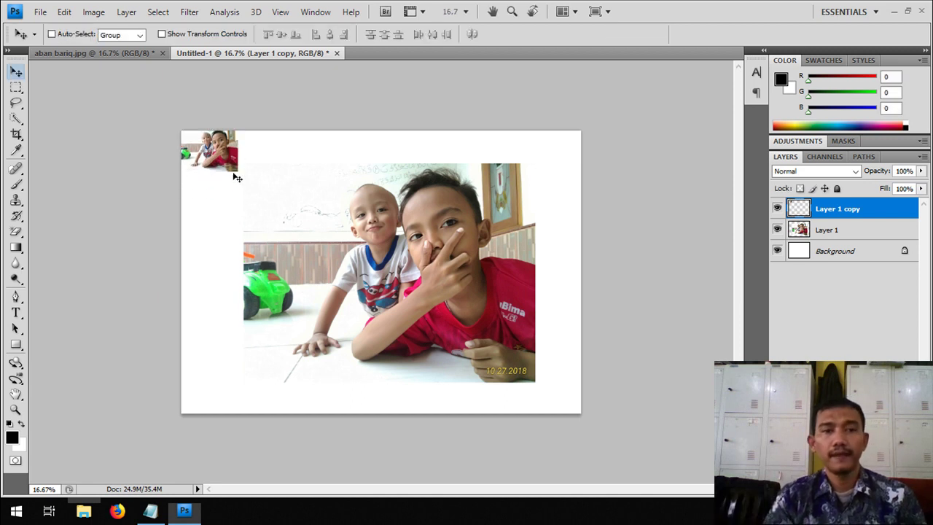
- Duplicate the thumbnail downward into a stack of four along the left edge
left_click_drag(223, 169, 223, 208)
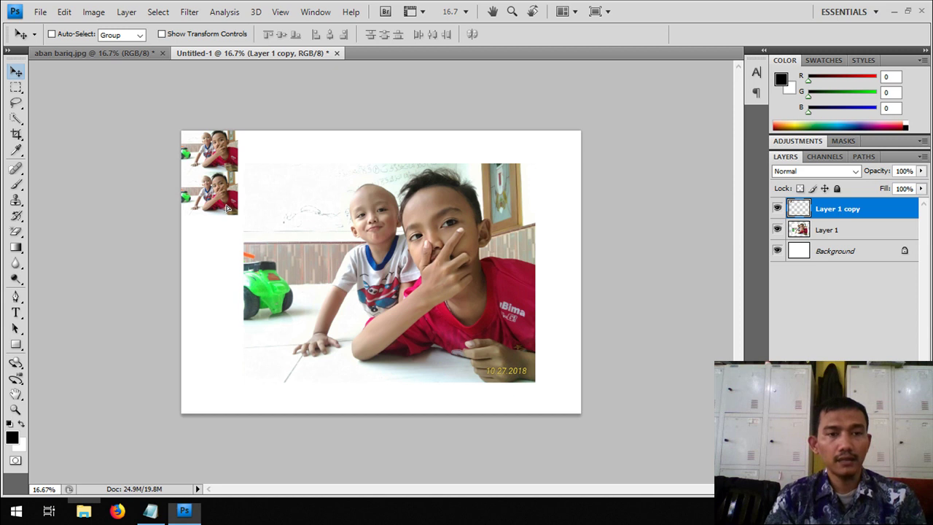
key("ctrl+j")
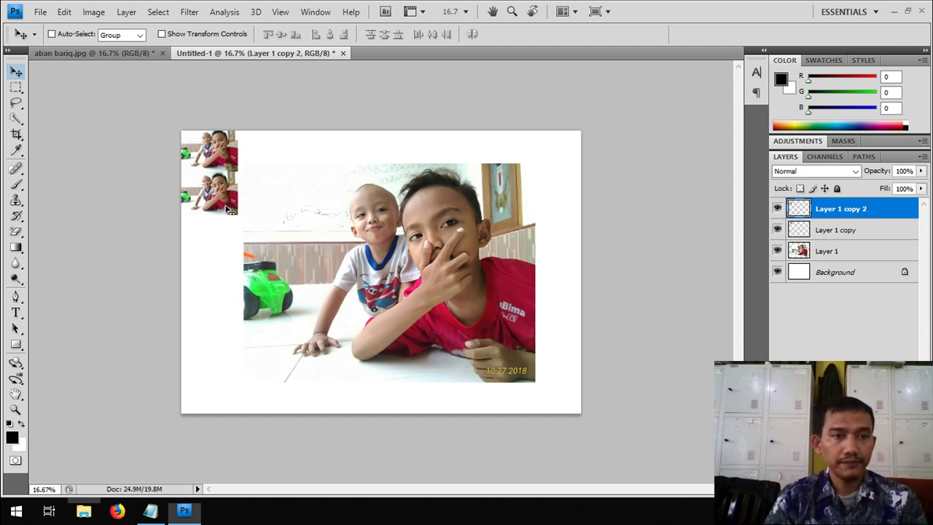
left_click(851, 232, "shift")
mouse_move(217, 191)
left_mouse_down()
mouse_move(215, 289)
mouse_move(213, 278)
left_mouse_up()
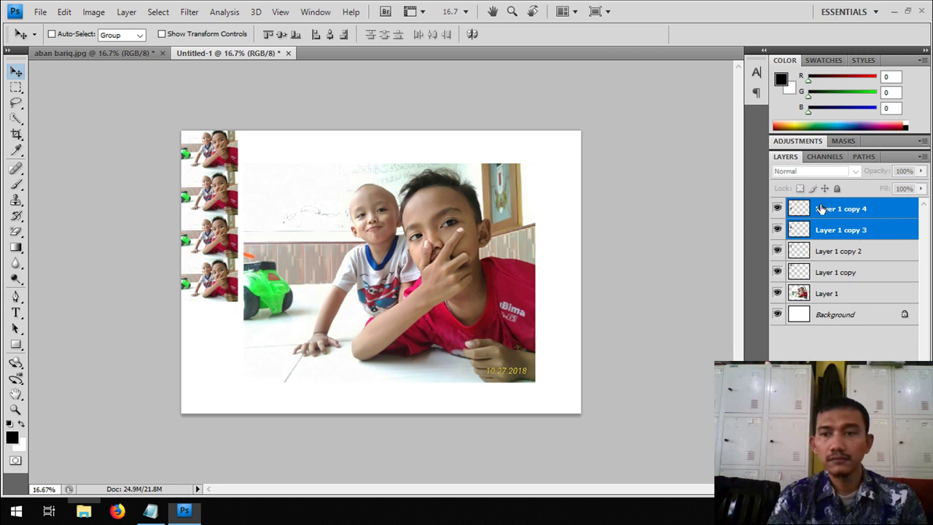
left_click(831, 274, "shift")
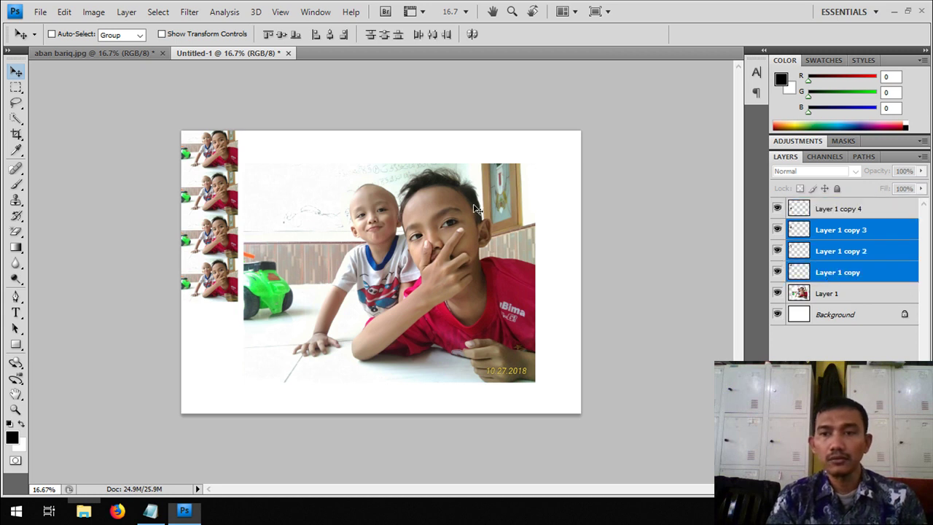
left_click(860, 210)
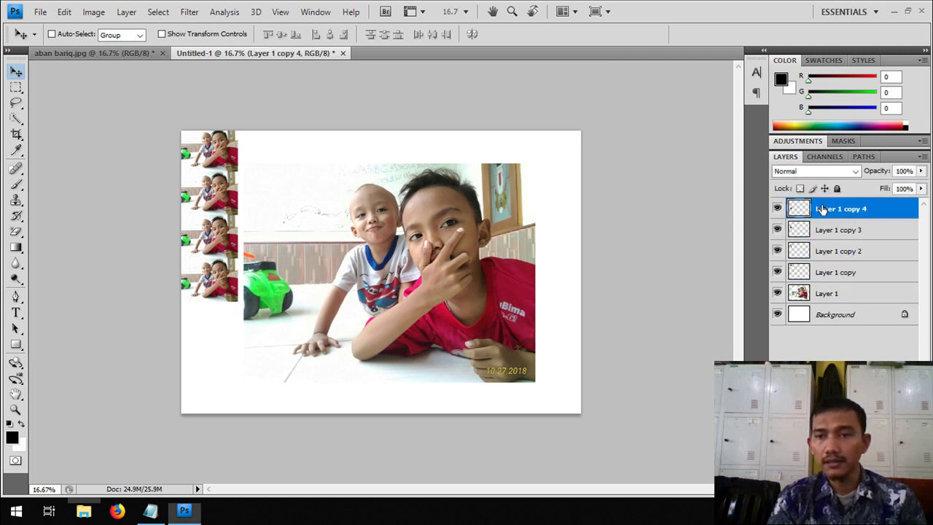
left_click(847, 275, "shift")
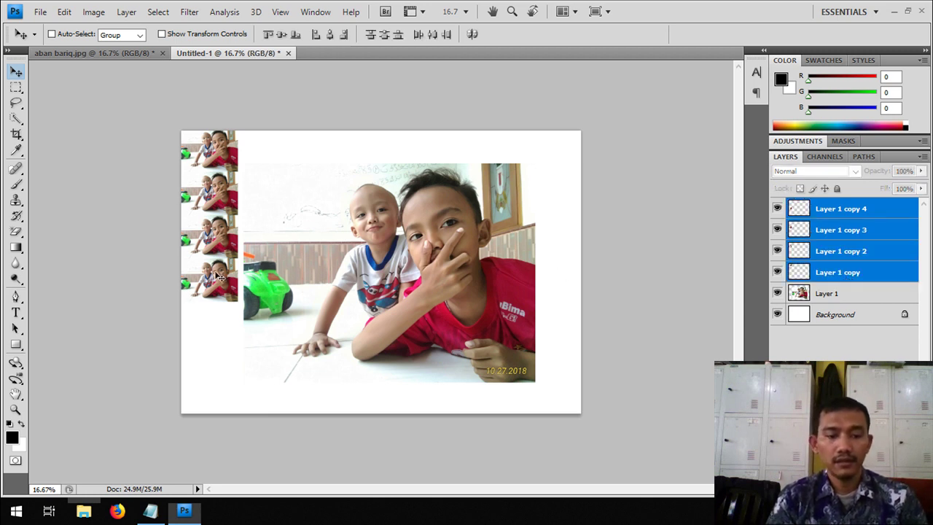
- Add three more thumbnails below, completing seven tiles, Layer 1 copy through copy 7
left_click_drag(216, 270, 272, 399)
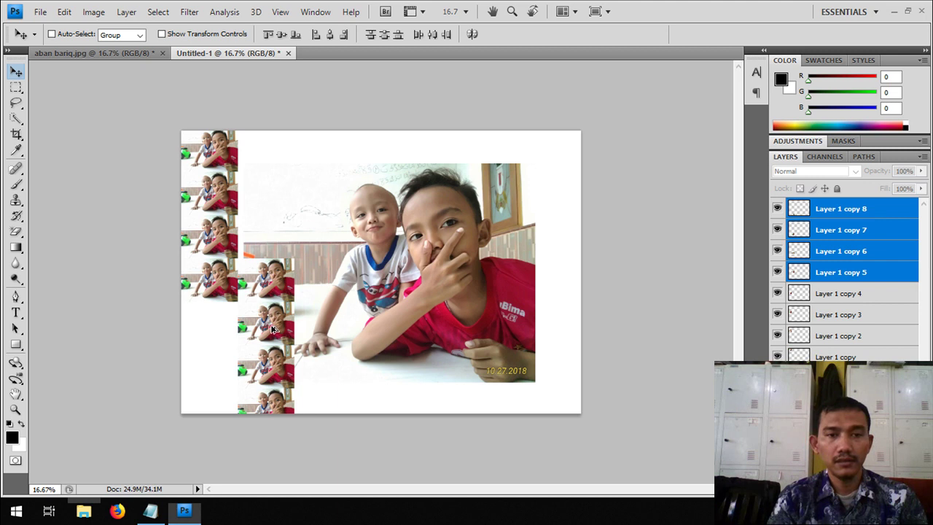
key("ctrl+z")
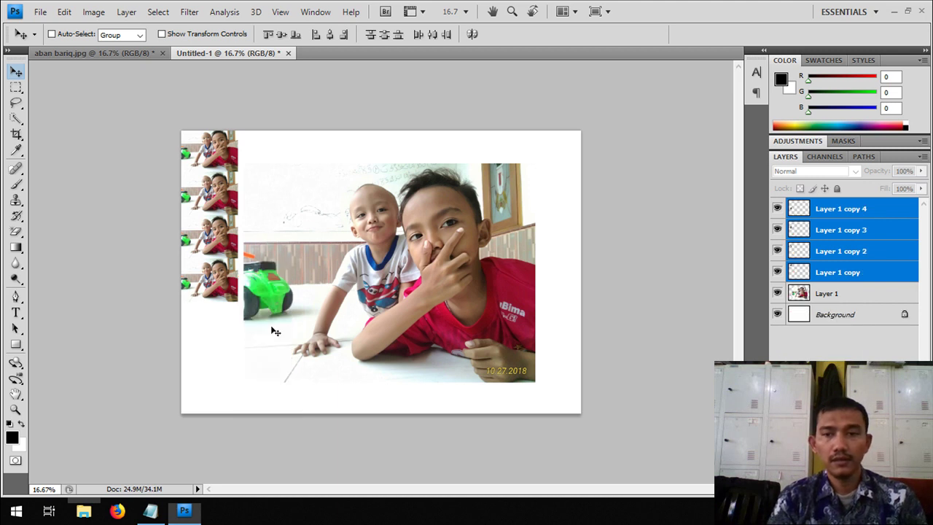
left_click(845, 267, "ctrl")
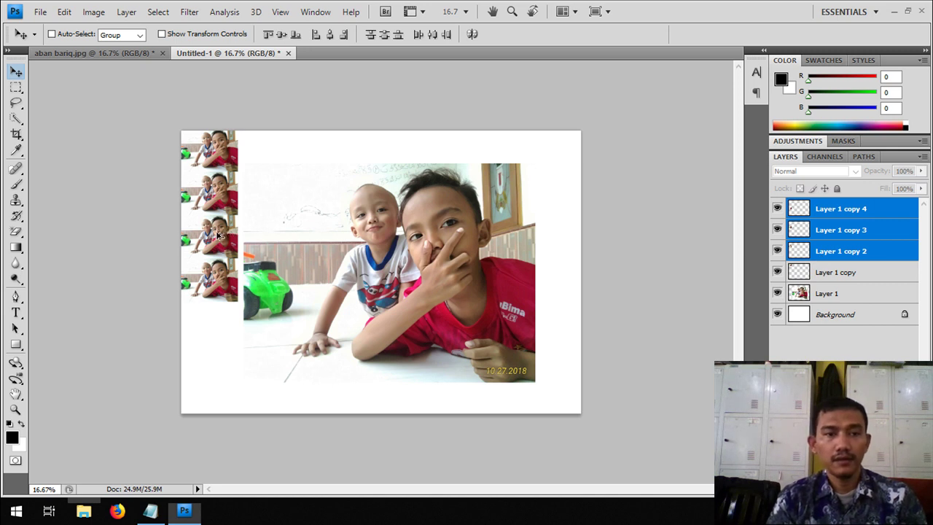
left_click_drag(247, 268, 297, 449)
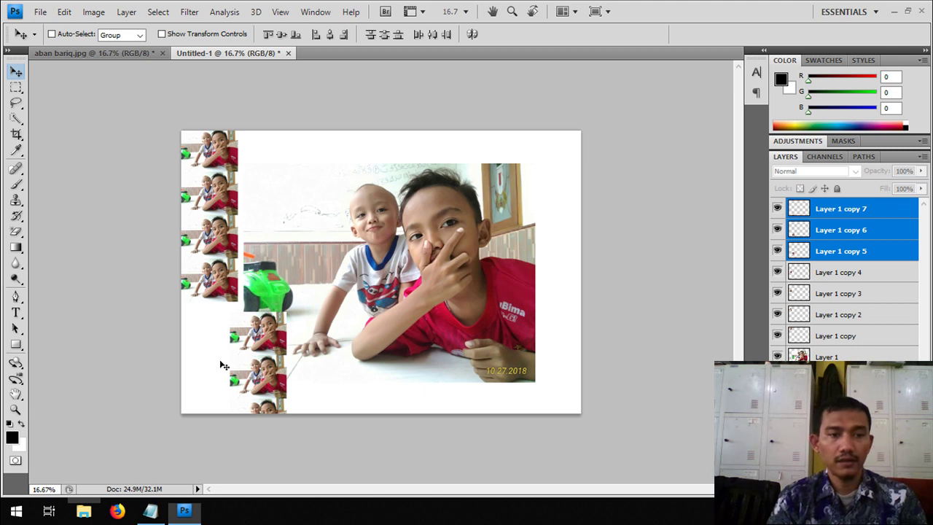
left_click_drag(252, 353, 206, 338)
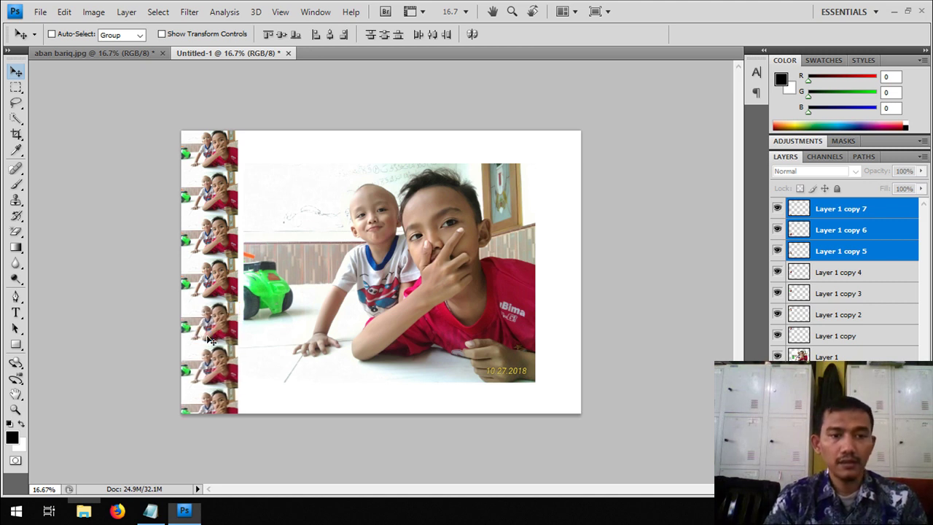
left_click(838, 339, "shift")
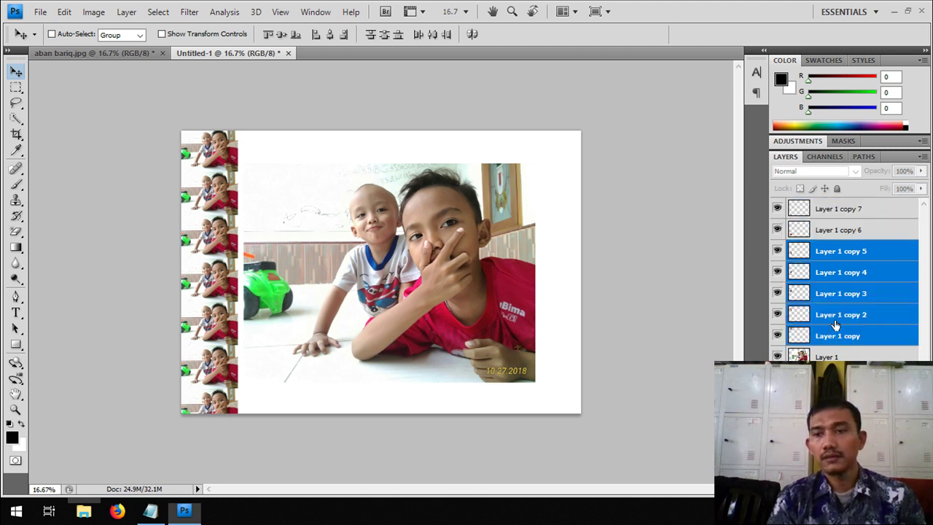
left_click(837, 209)
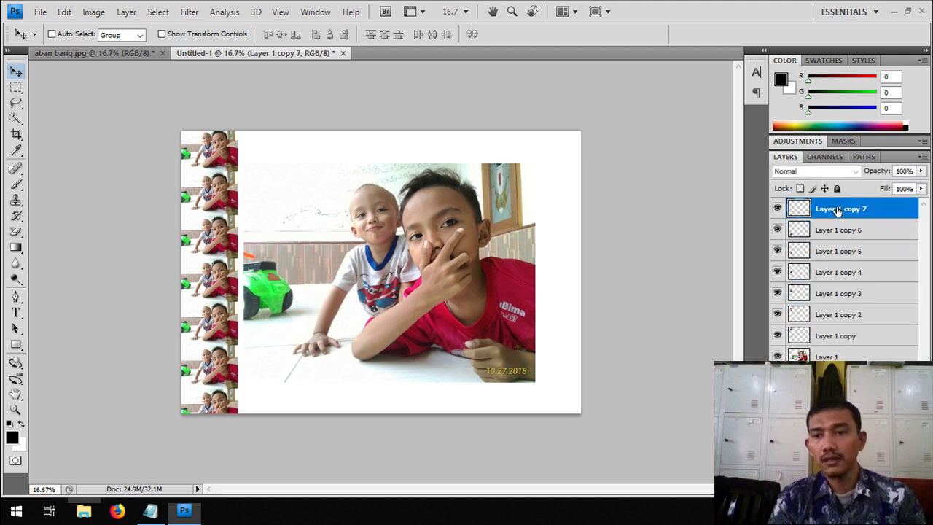
- Select all seven thumbnail layers and Free Transform them to 93.2% height to fit the page
left_click(838, 339, "shift")
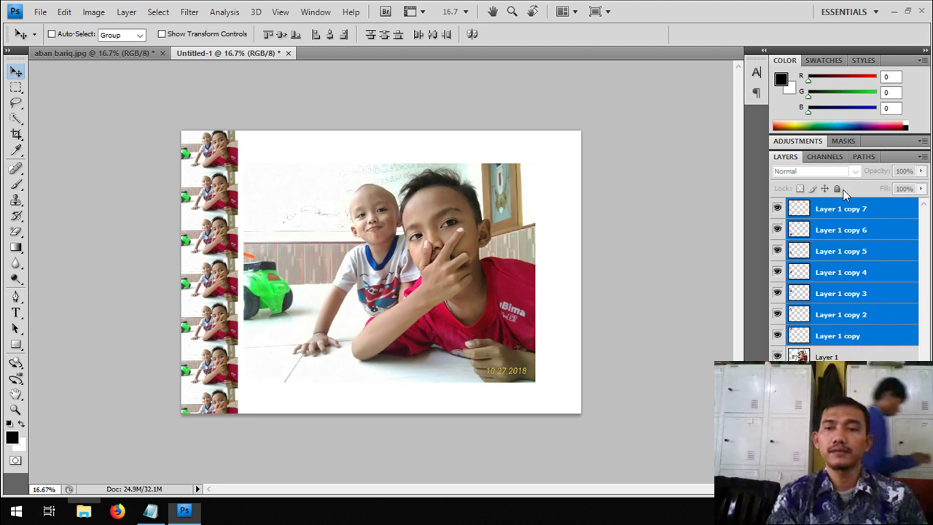
left_click(837, 209)
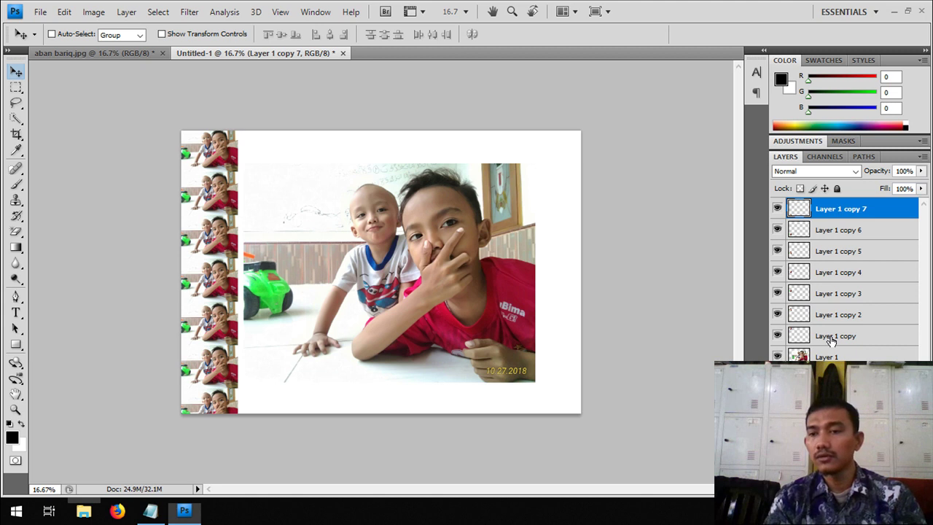
left_click(832, 340, "shift")
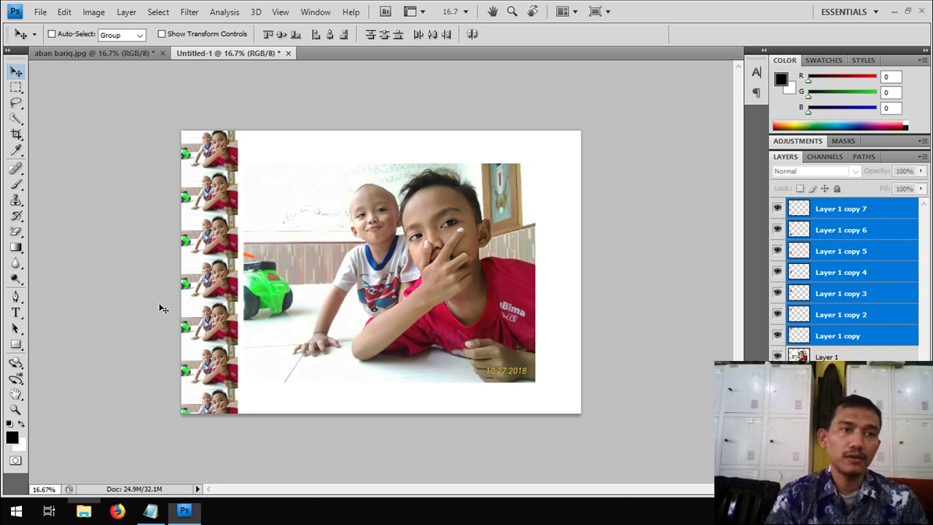
left_click(65, 13)
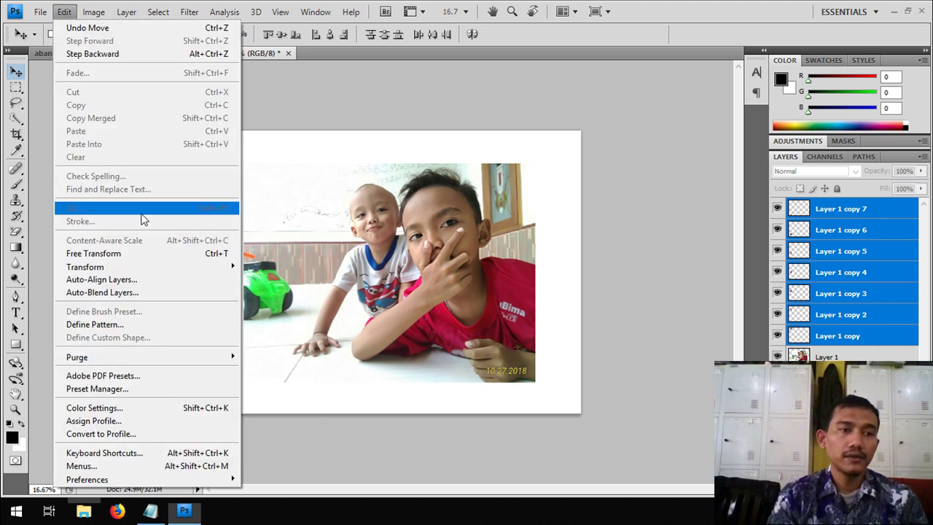
left_click(154, 262)
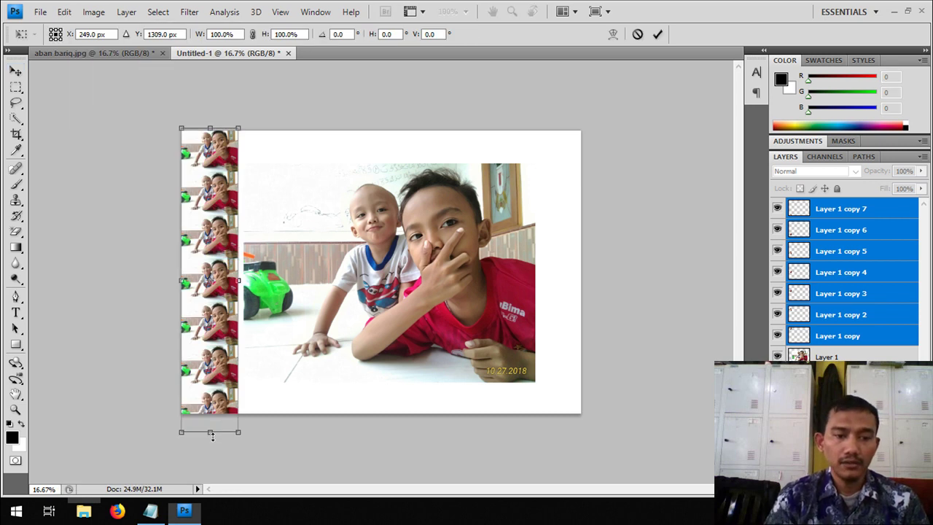
left_click_drag(210, 432, 212, 413)
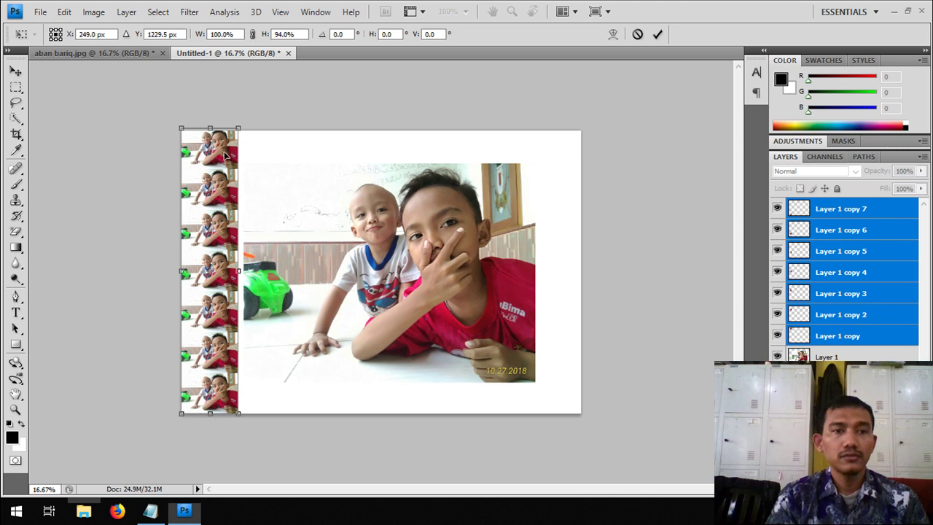
left_click_drag(211, 129, 211, 131)
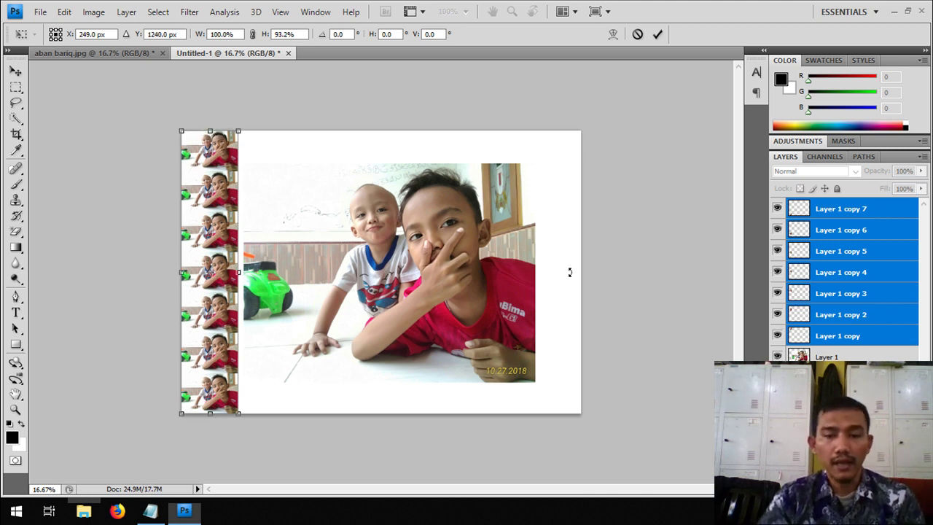
key("Return")
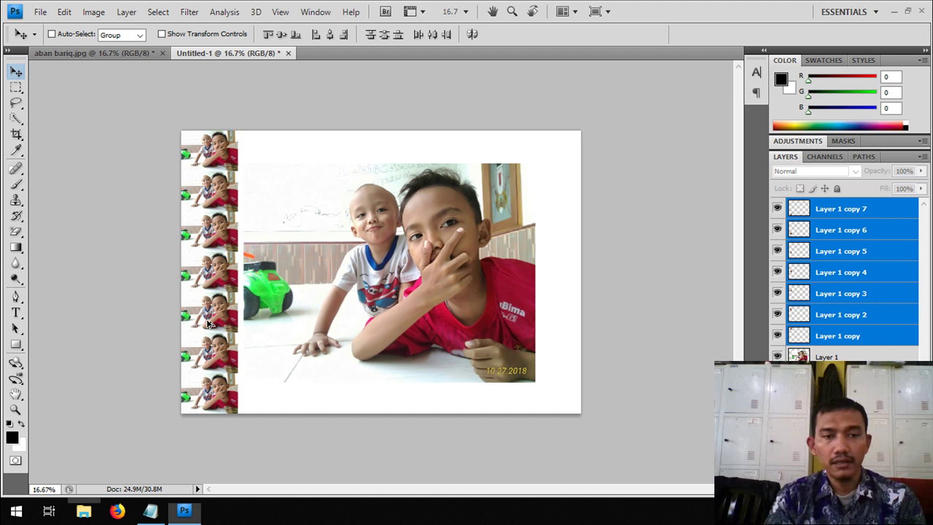
- Alt-drag the column to the right edge as Layer 1 copy 8–14, then select Layer 1 copy 8
mouse_move(209, 324)
left_mouse_down()
mouse_move(548, 300)
mouse_move(549, 324)
left_mouse_up()
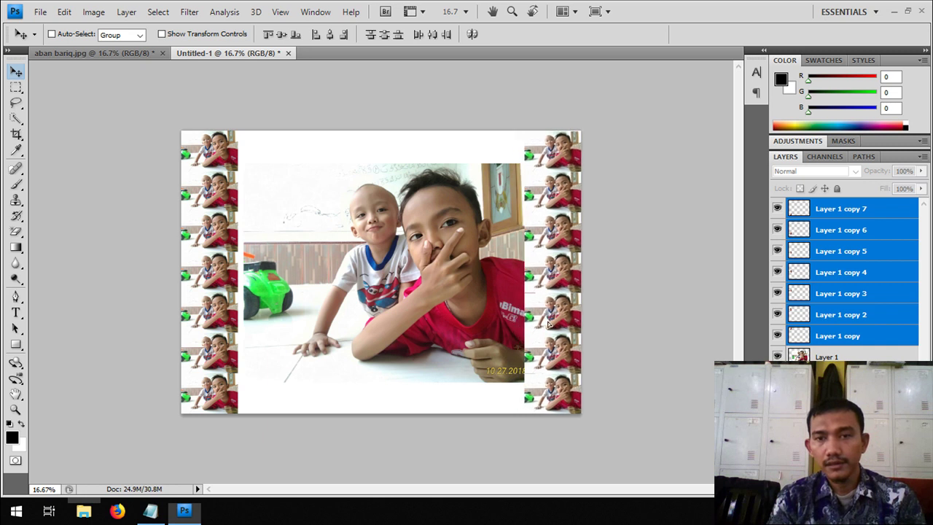
key("ctrl+j")
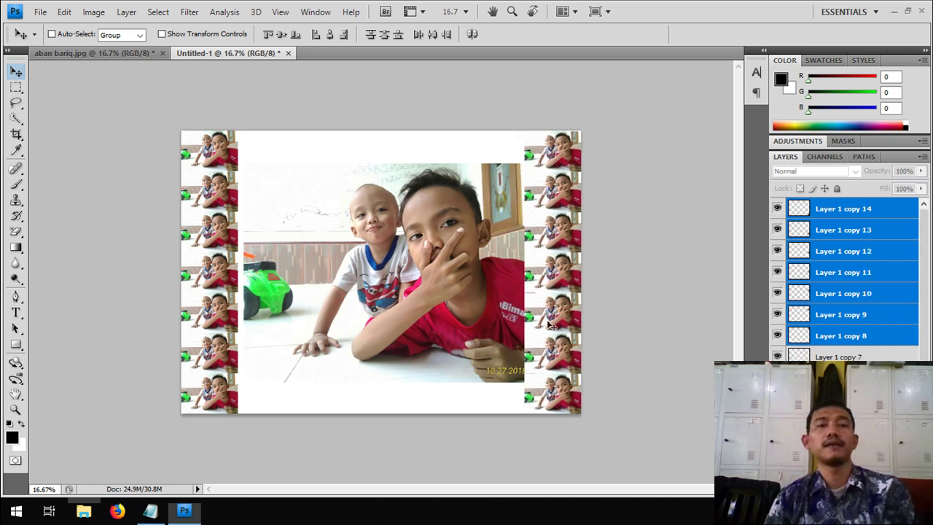
right_click(420, 286)
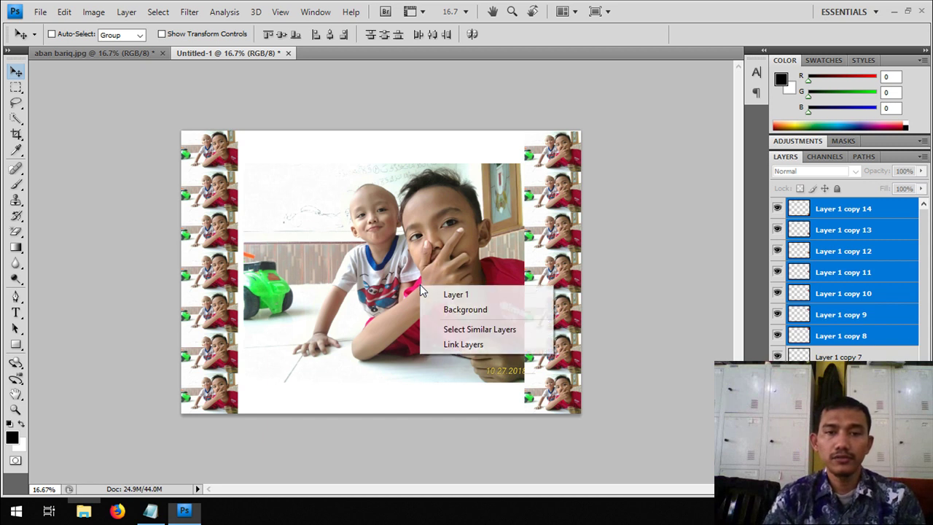
left_click(561, 145)
right_click(561, 146)
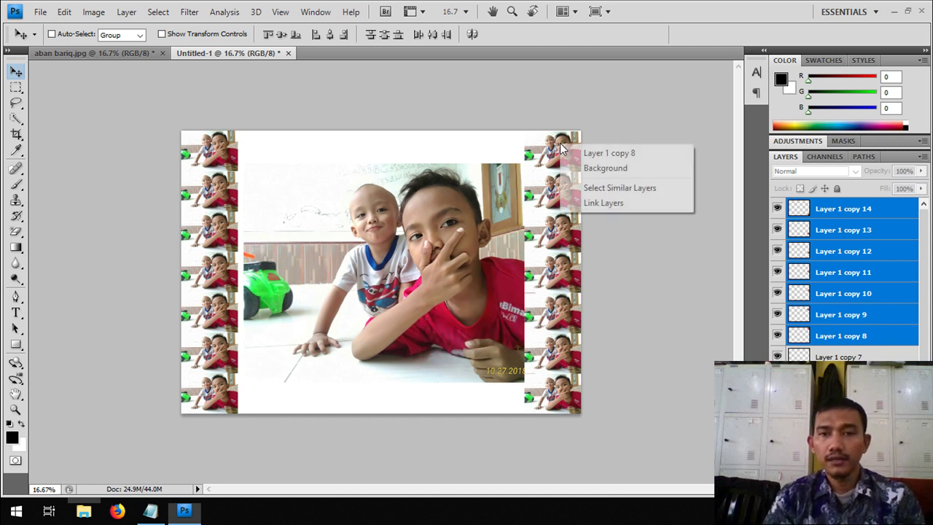
left_click(597, 153)
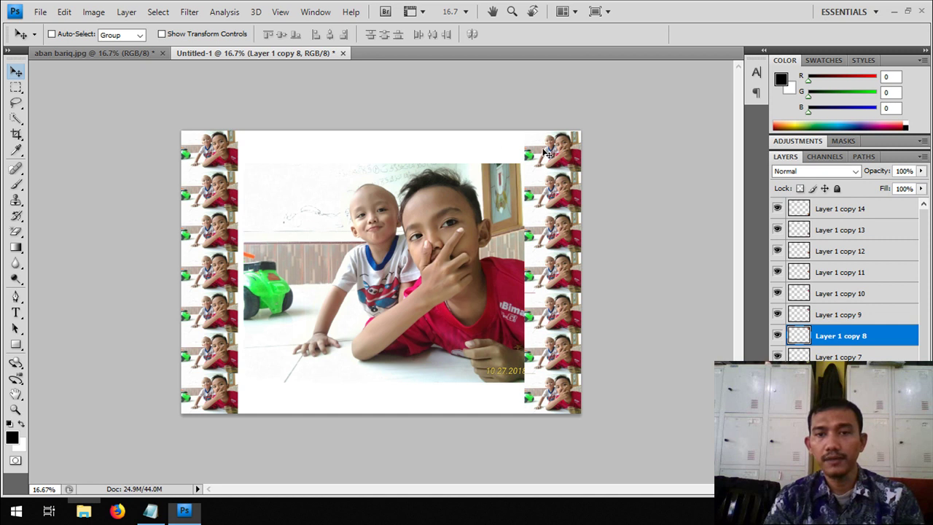
right_click(554, 154)
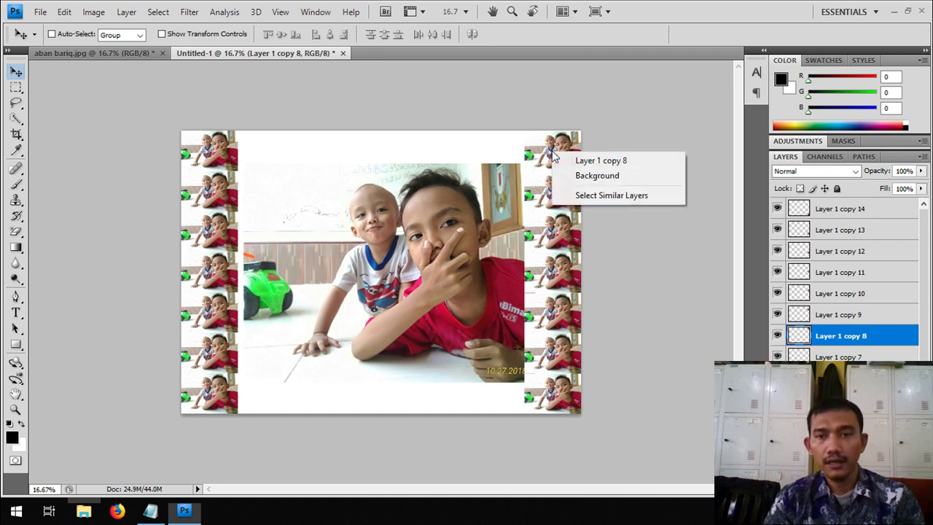
left_click(596, 162)
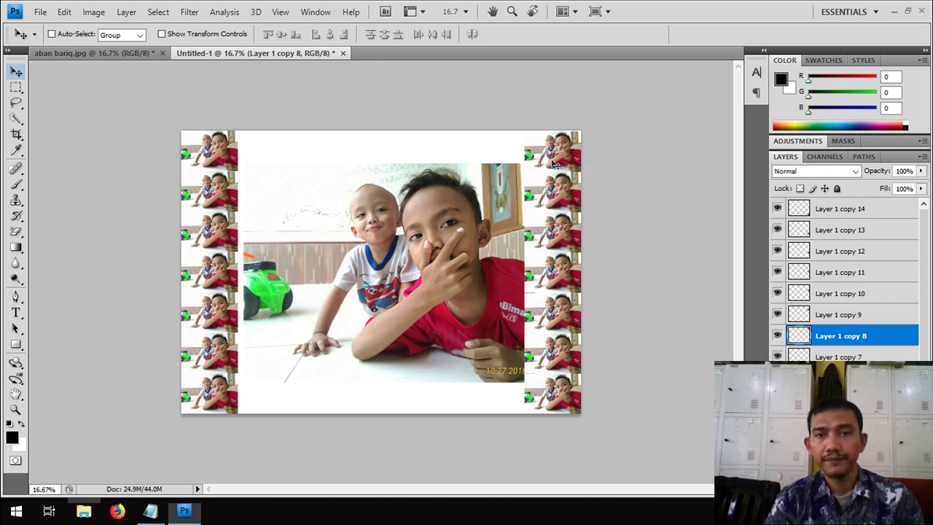
- Duplicate the top corner tile and shrink the copy to about three-quarters size
left_click_drag(517, 153, 500, 154)
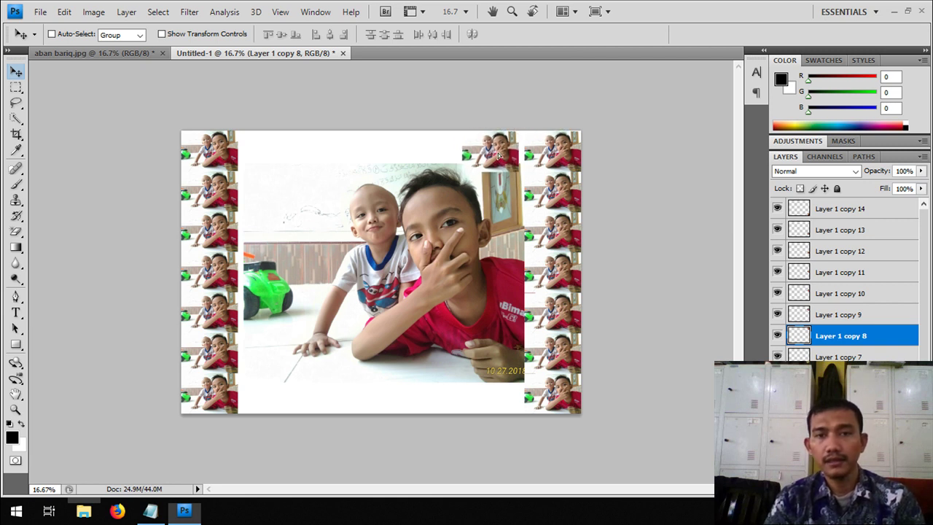
key("ctrl+j")
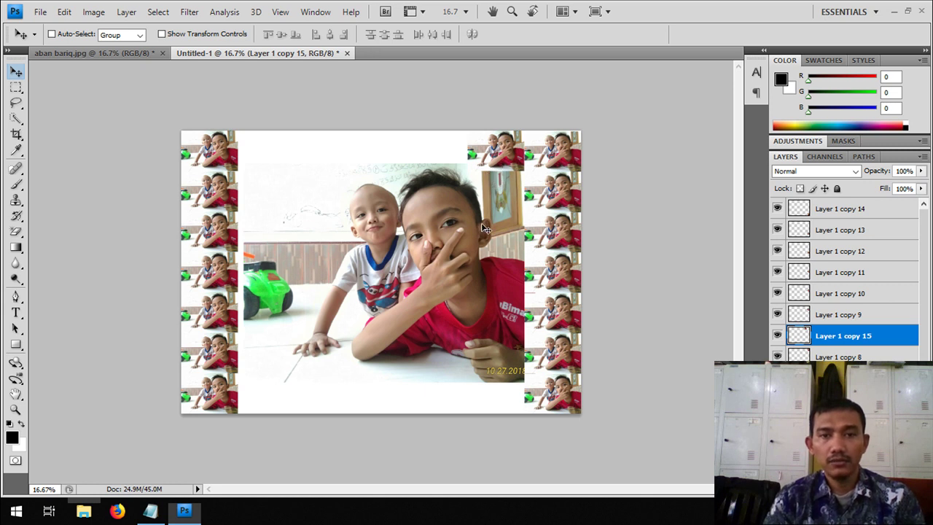
key("ctrl+t")
left_click_drag(525, 171, 517, 167)
double_click(496, 156)
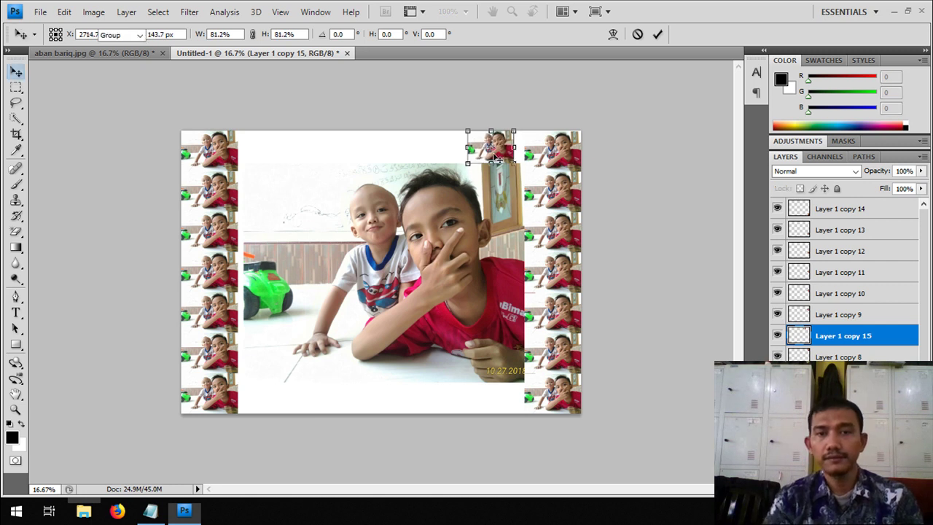
- Spread further tile copies leftward along the top edge, then select the top-row tile layers
mouse_move(490, 153)
left_mouse_down()
mouse_move(500, 152)
mouse_move(452, 154)
left_mouse_up()
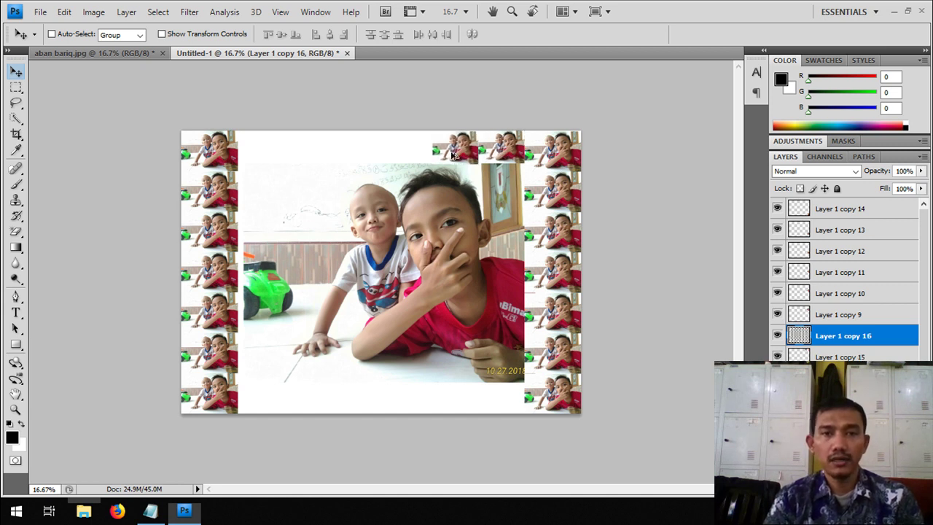
left_click_drag(452, 153, 354, 149)
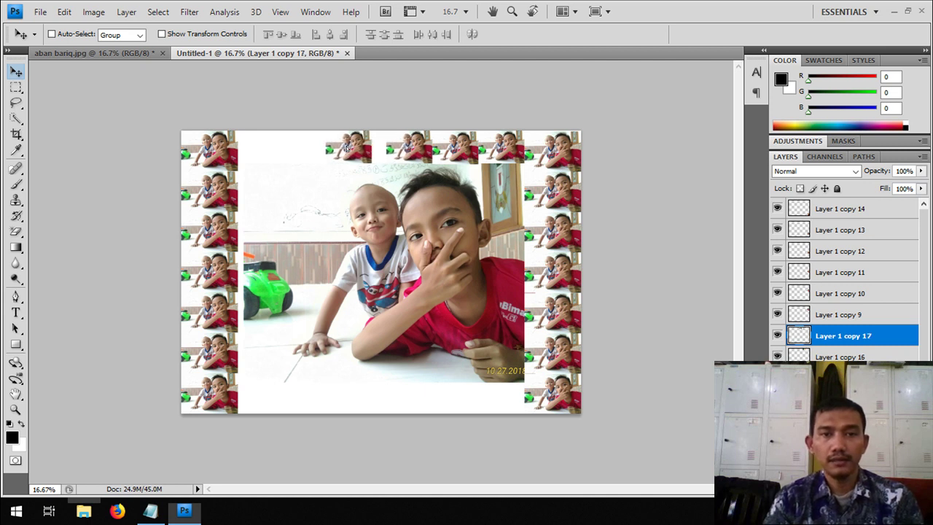
key("alt+shift+Right")
left_click_drag(317, 150, 260, 147)
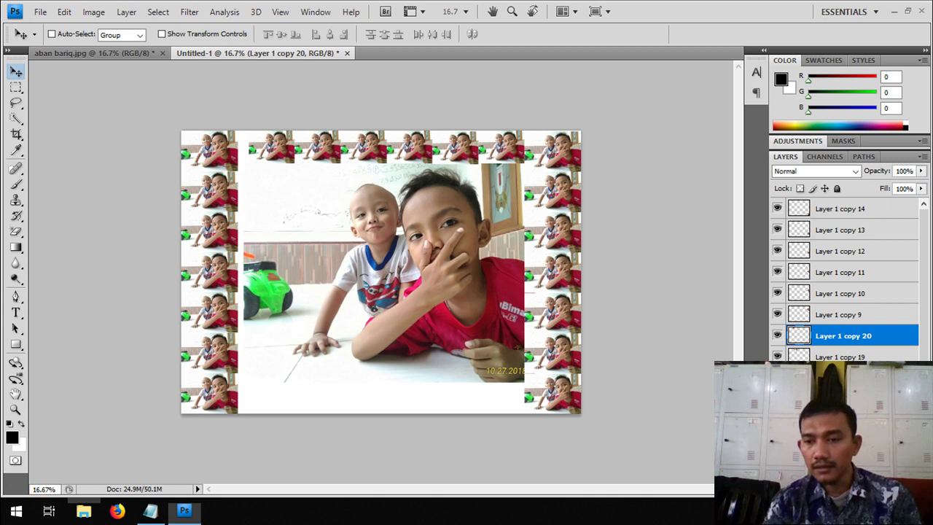
key("ctrl+z")
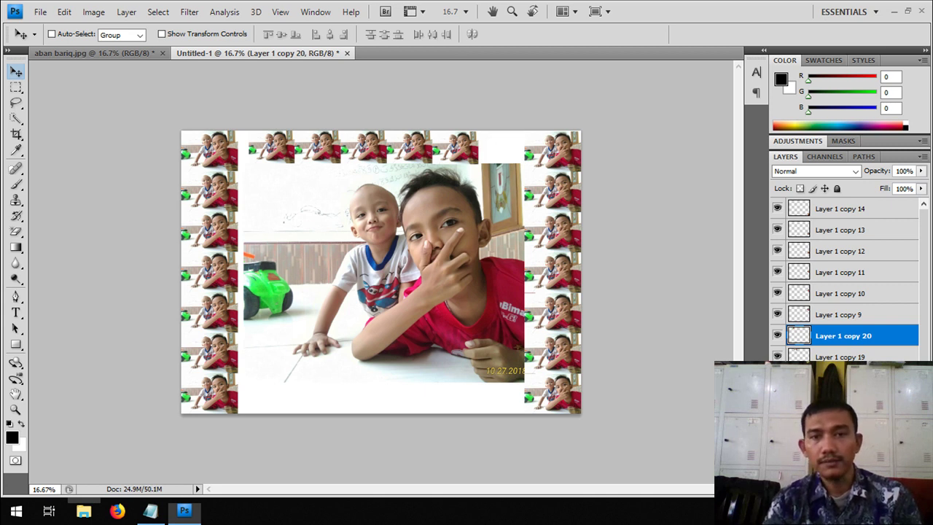
key("ctrl+z")
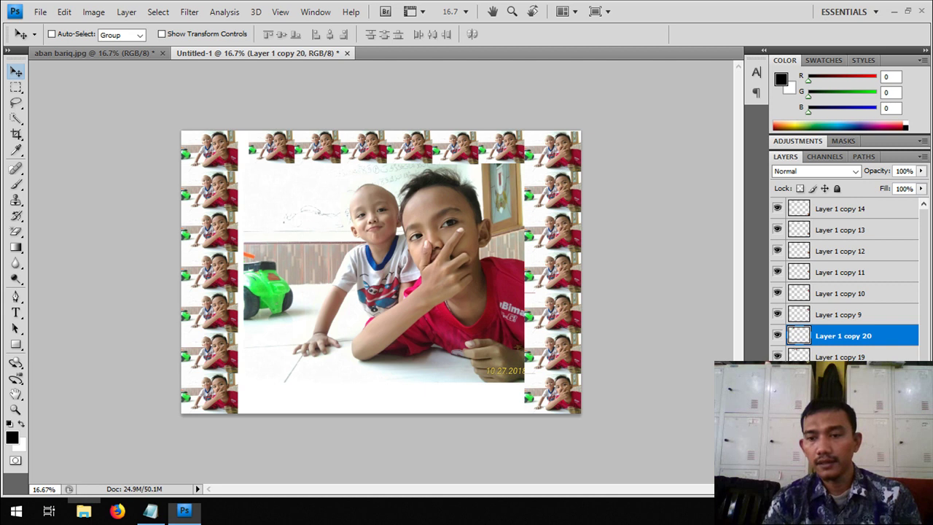
key("ctrl+z")
key("ctrl+z")
key("ctrl+z")
key("ctrl+z")
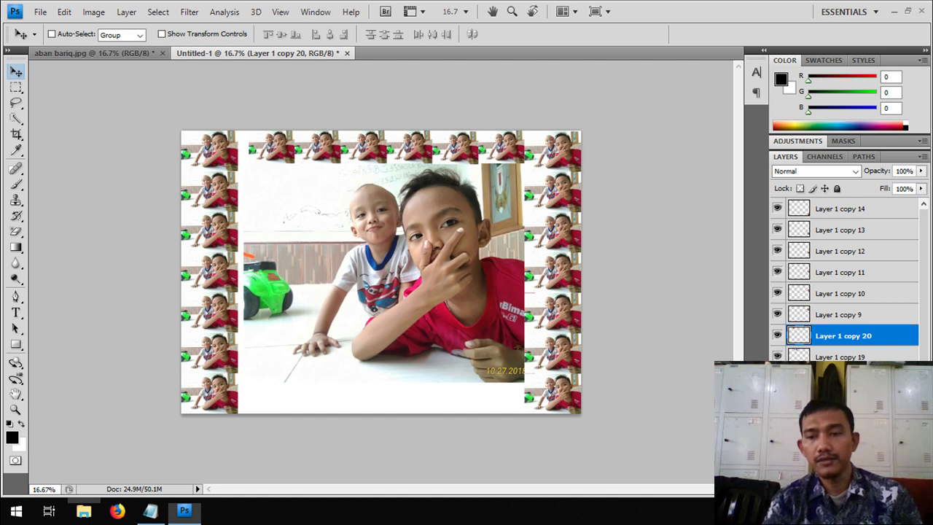
left_click(838, 356, "shift")
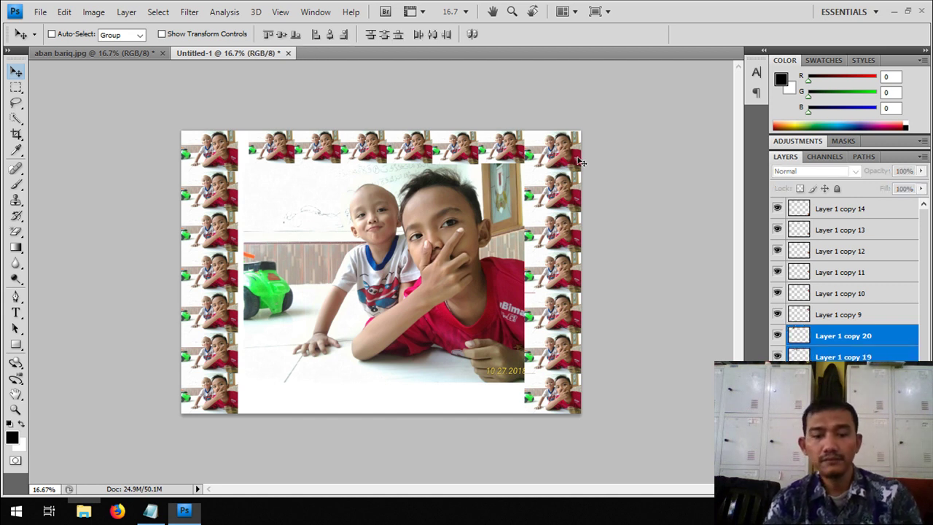
- Stretch the selected top row of tiles slightly further to the left
key("ctrl+t")
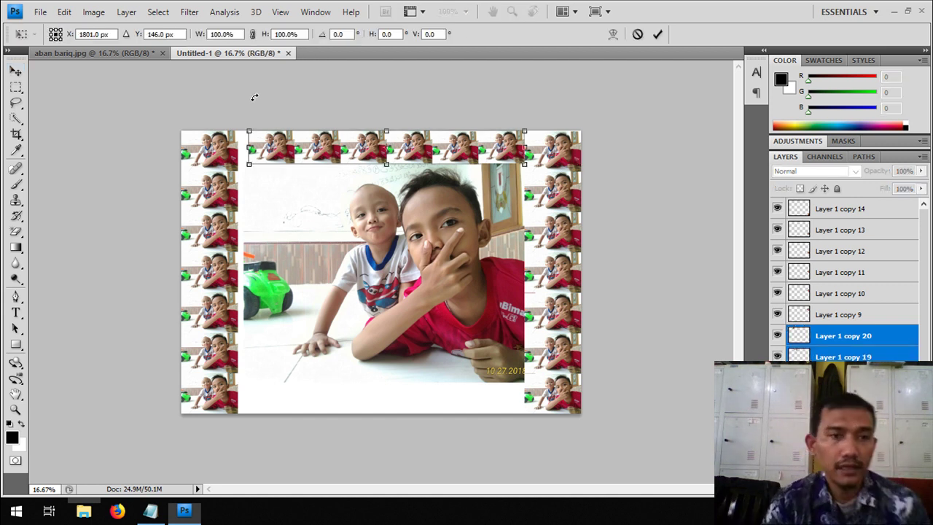
left_click_drag(250, 147, 237, 148)
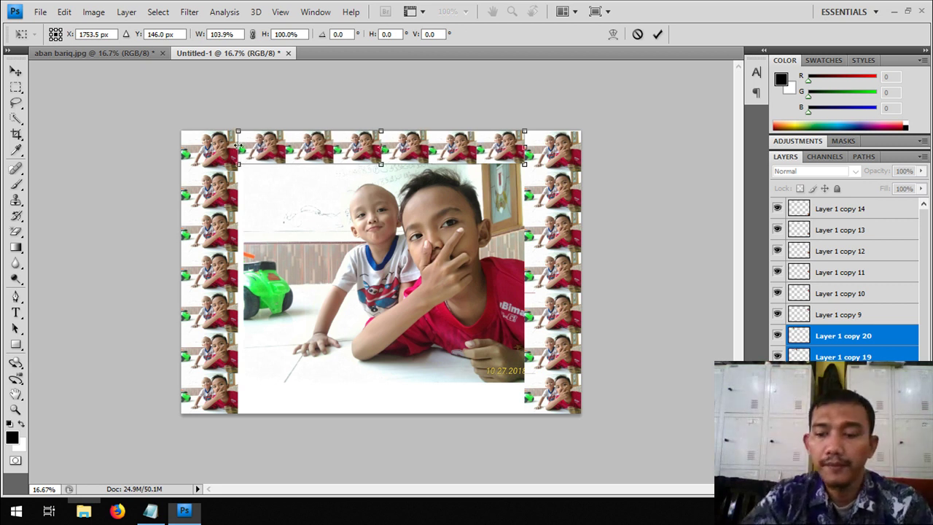
key("Return")
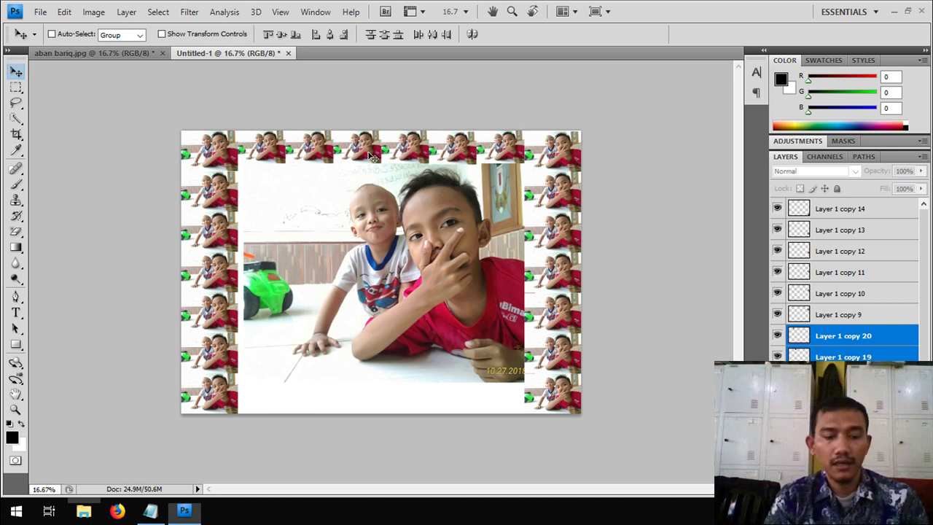
- Copy the top tile row down to the bottom border, up to Layer 1 copy 26
mouse_move(370, 156)
left_mouse_down()
mouse_move(378, 408)
mouse_move(370, 402)
left_mouse_up()
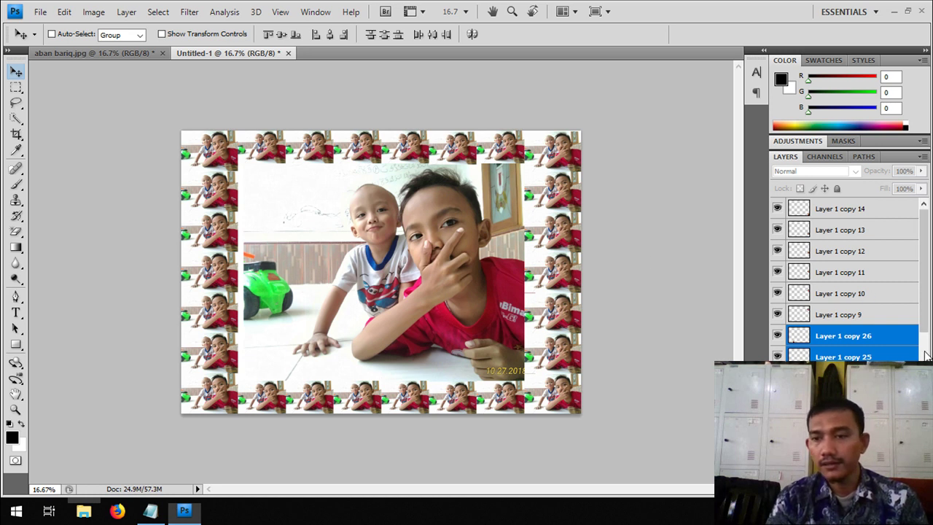
scroll(929, 268, "down", 5)
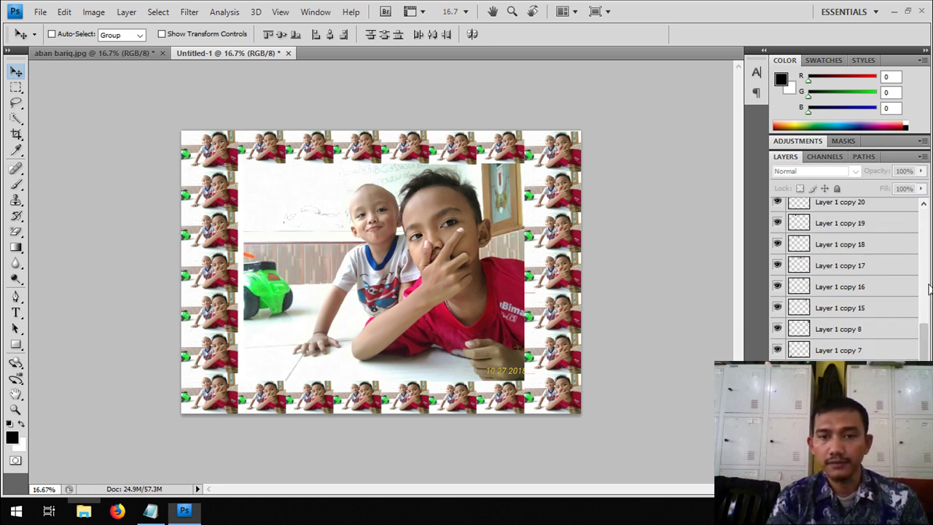
left_click_drag(924, 340, 926, 352)
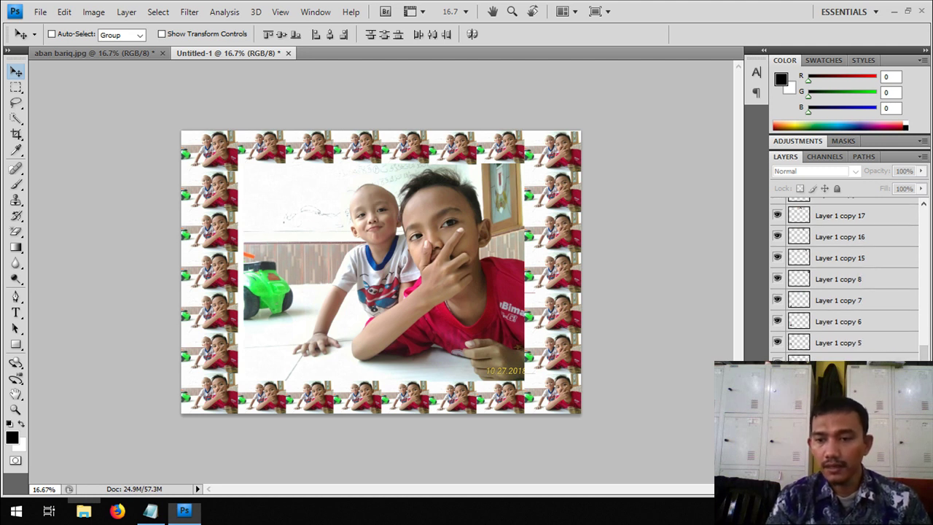
left_click(838, 364)
- Move the main photo Layer 1 above all the thumbnail copies in the layer stack
left_click_drag(839, 364, 822, 73)
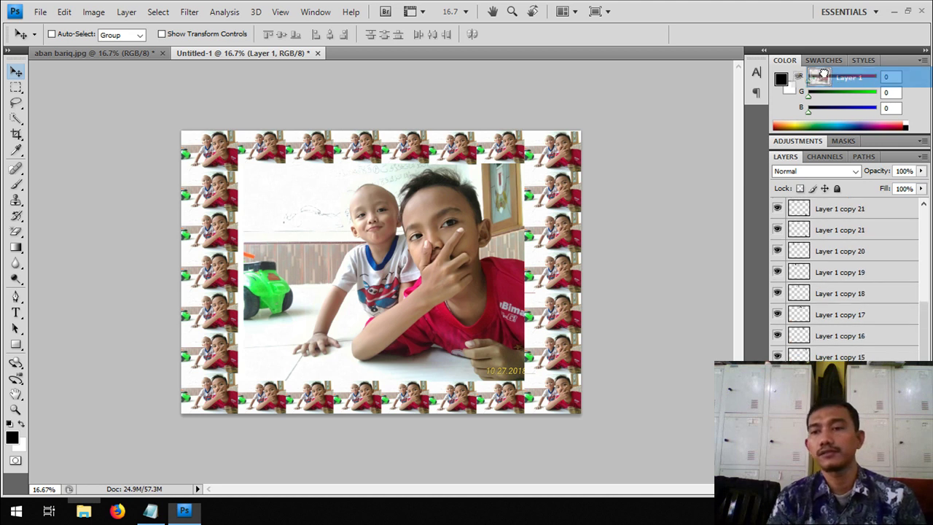
mouse_move(822, 73)
left_mouse_down()
mouse_move(823, 210)
mouse_move(809, 216)
left_mouse_up()
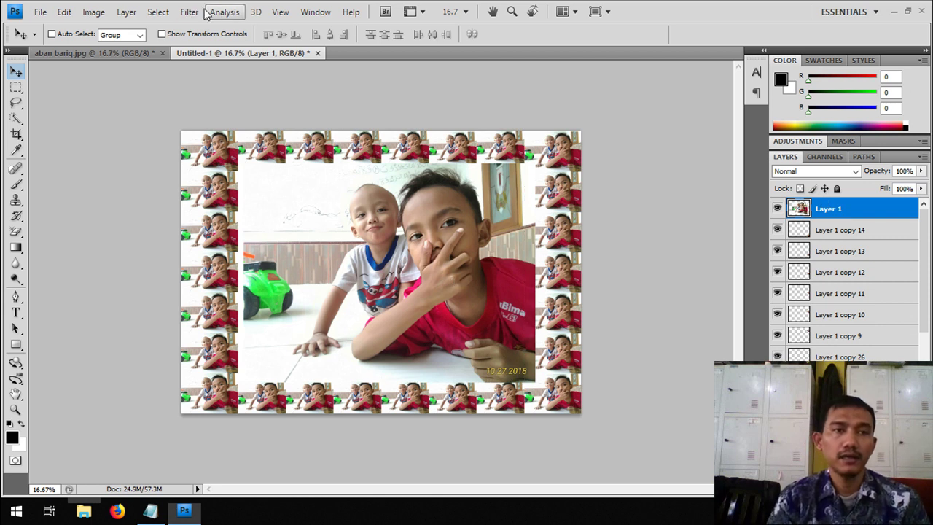
left_click(123, 13)
mouse_move(145, 86)
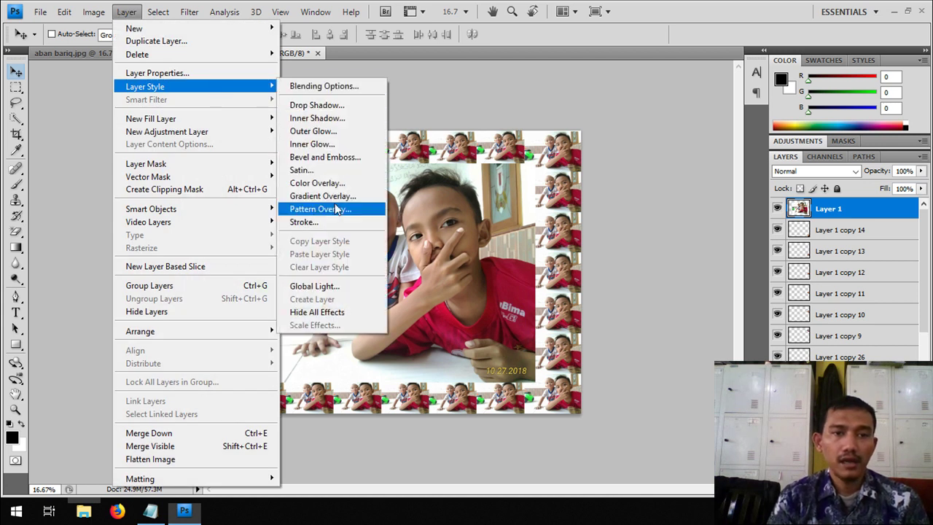
- Add a black 70 px Outer Glow with increased spread and a Drop Shadow to Layer 1
left_click(314, 131)
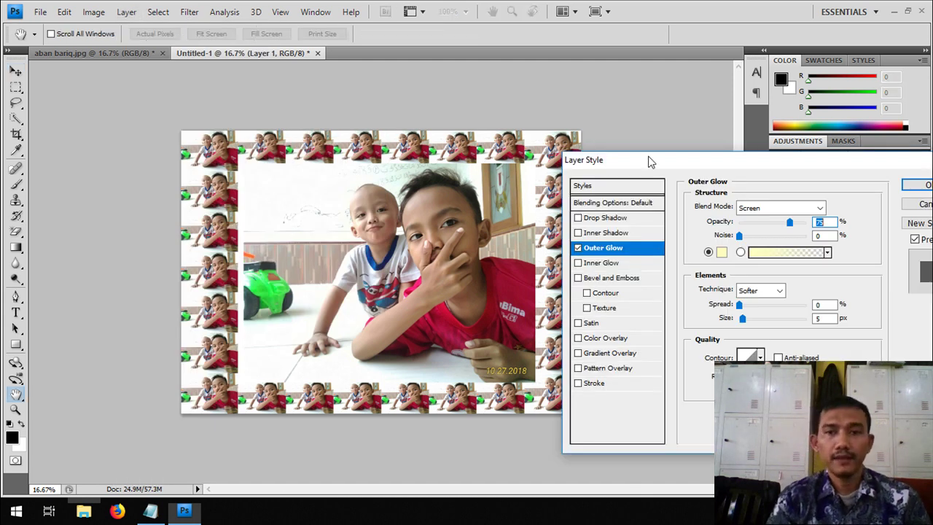
left_click_drag(686, 165, 530, 115)
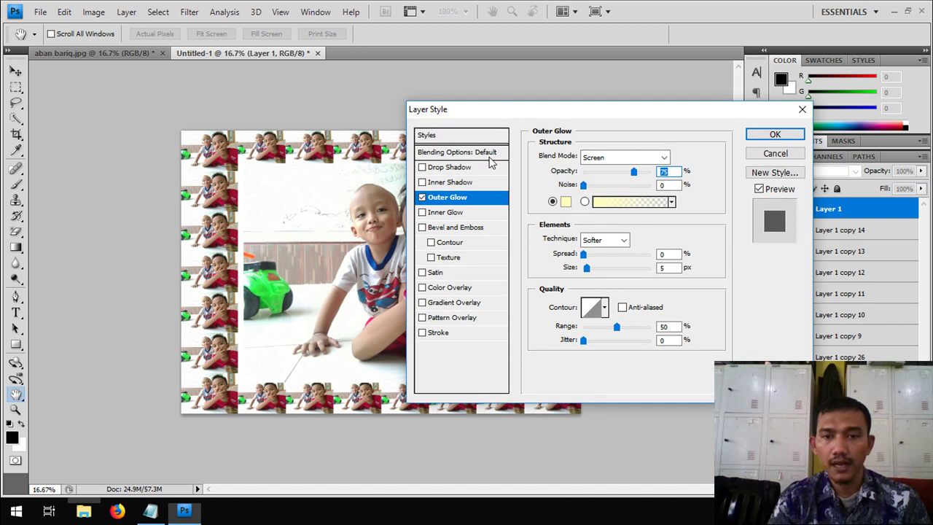
left_click_drag(594, 272, 599, 270)
left_click(584, 254)
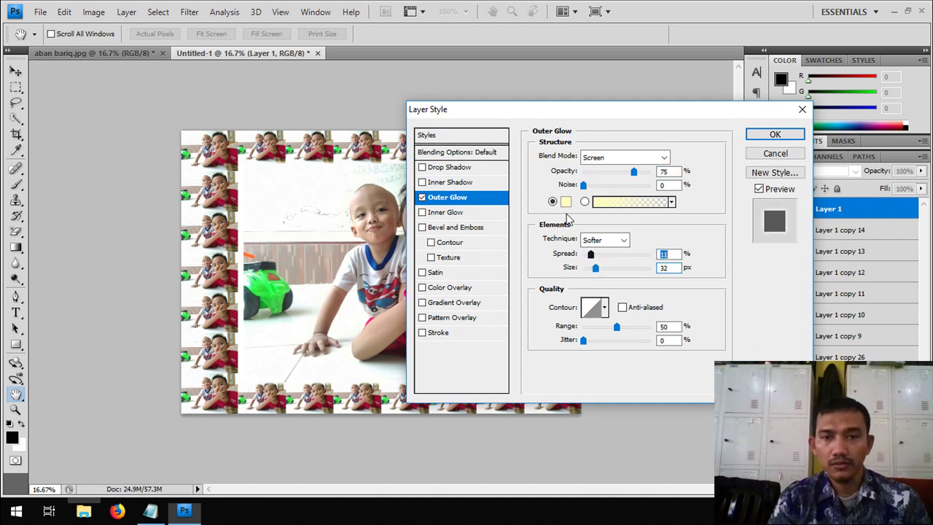
left_click(565, 201)
left_click_drag(540, 231, 543, 356)
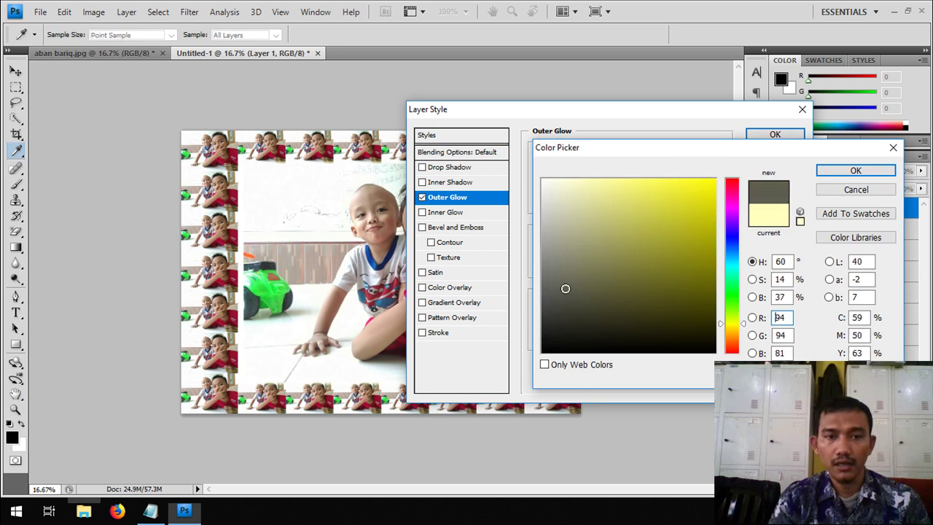
left_click(838, 173)
left_click(423, 167)
mouse_move(598, 268)
left_mouse_down()
mouse_move(608, 269)
mouse_move(593, 257)
left_mouse_up()
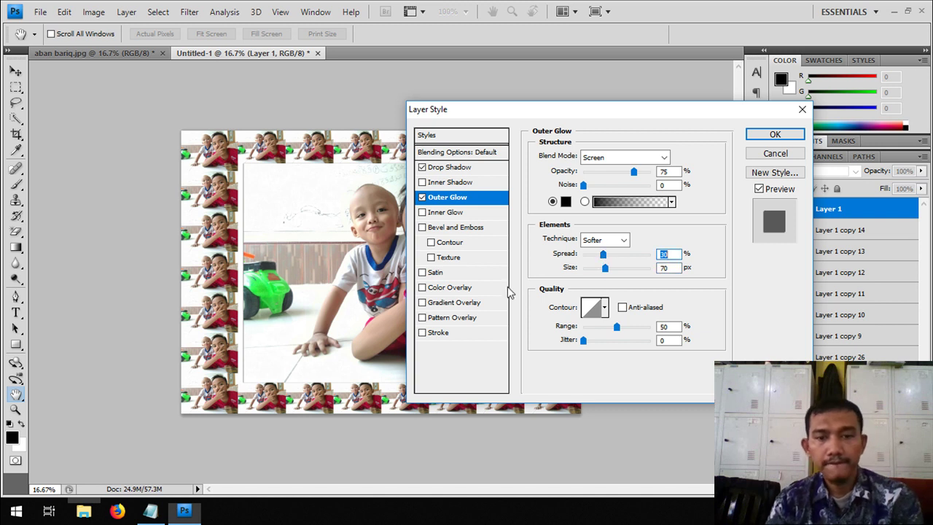
- Add an 18 px Stroke positioned inside the photo's edge
left_click(440, 333)
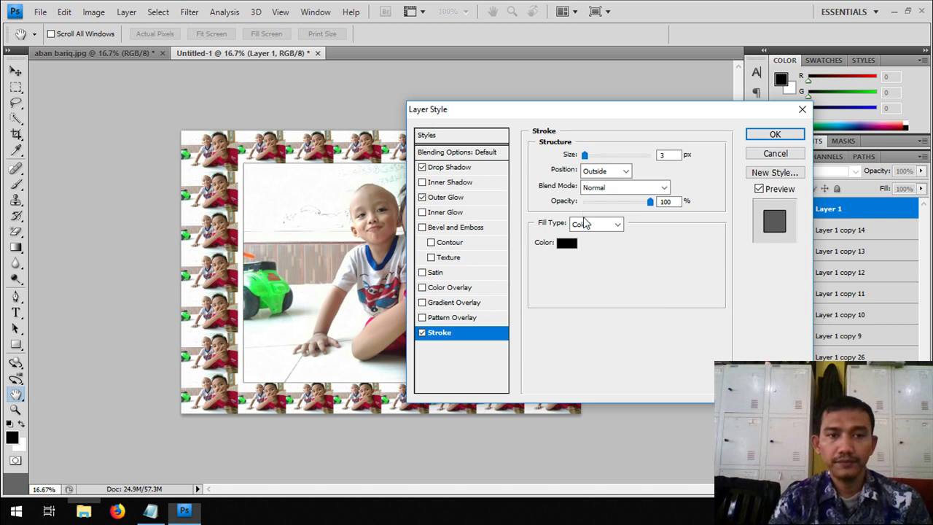
left_click_drag(585, 157, 591, 157)
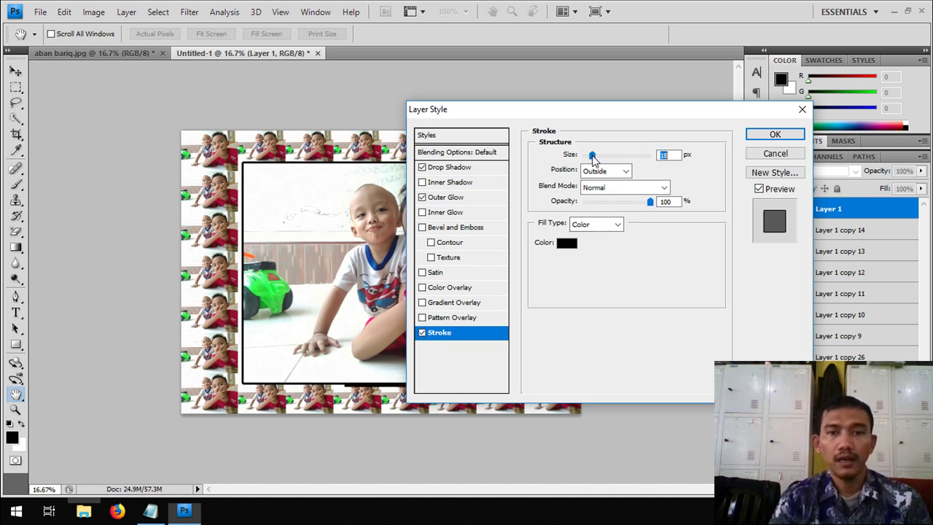
mouse_move(633, 111)
left_mouse_down()
mouse_move(695, 126)
mouse_move(713, 65)
left_mouse_up()
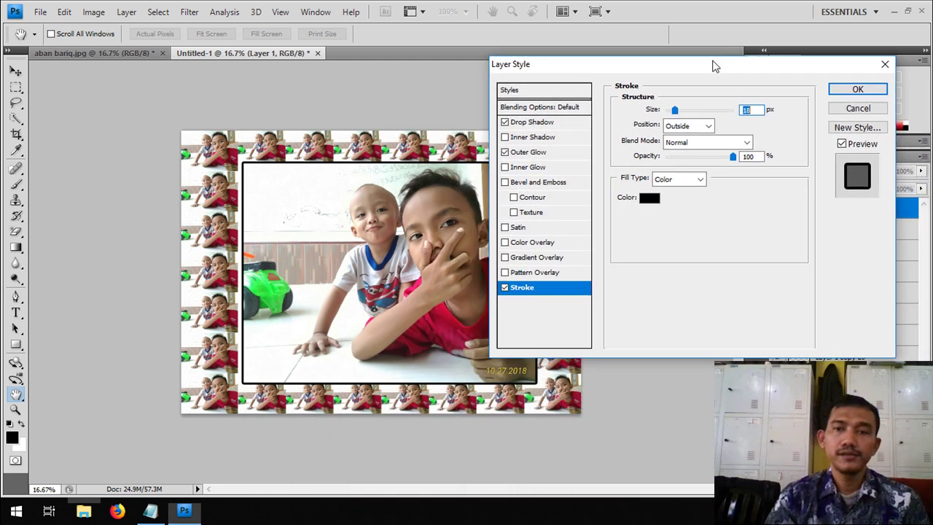
left_click(708, 129)
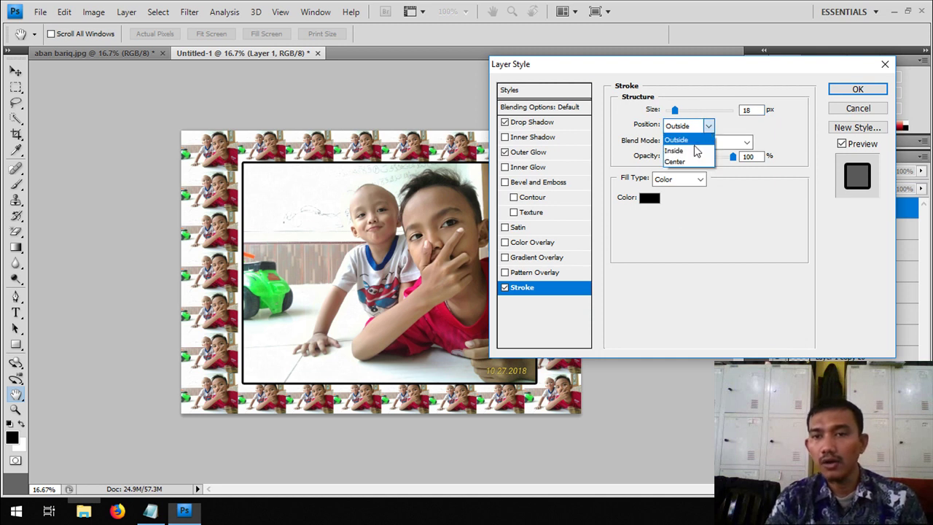
left_click(688, 149)
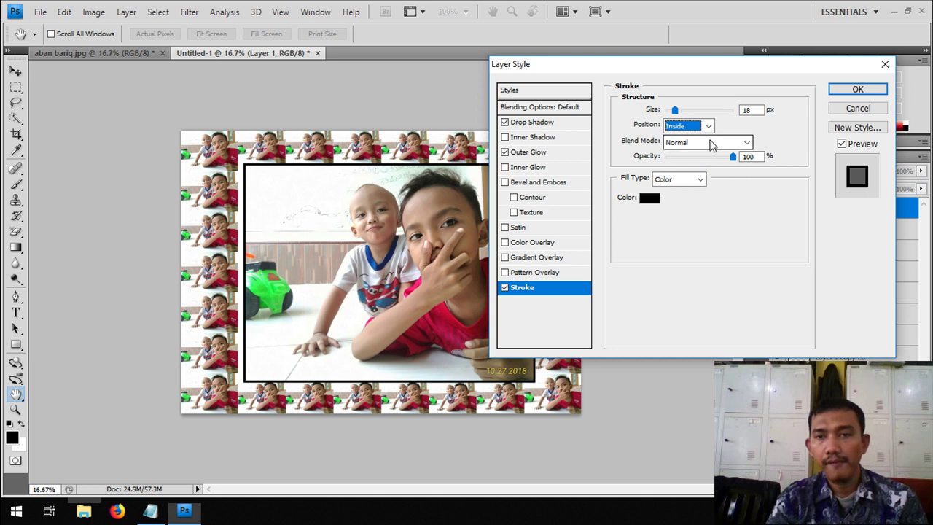
- Make the stroke fill a Gradient in Angle style and apply the layer style
left_click(685, 179)
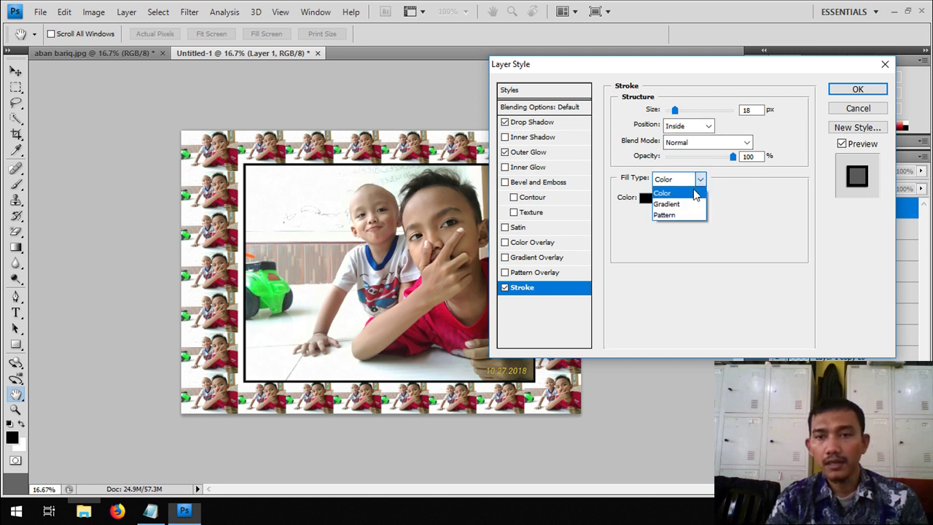
left_click(679, 204)
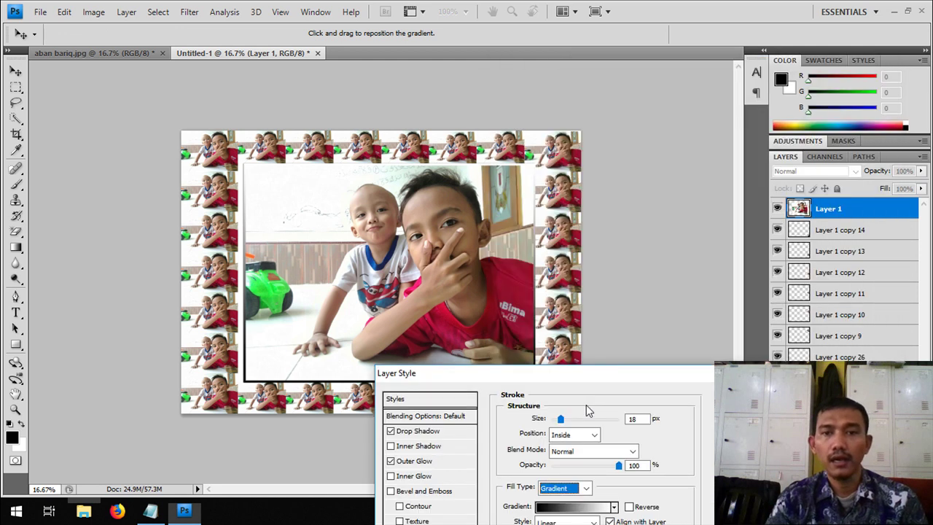
left_click_drag(705, 64, 707, 186)
left_click_drag(693, 131, 745, 115)
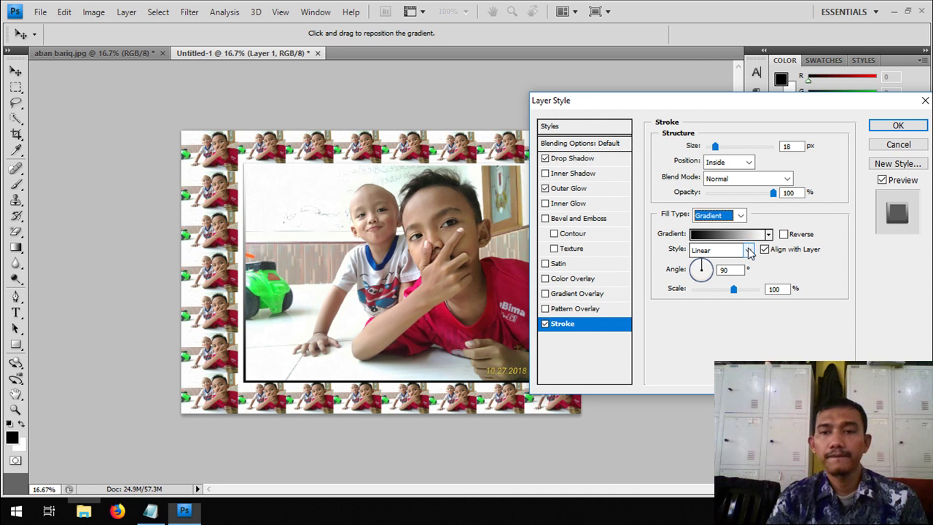
left_click(748, 249)
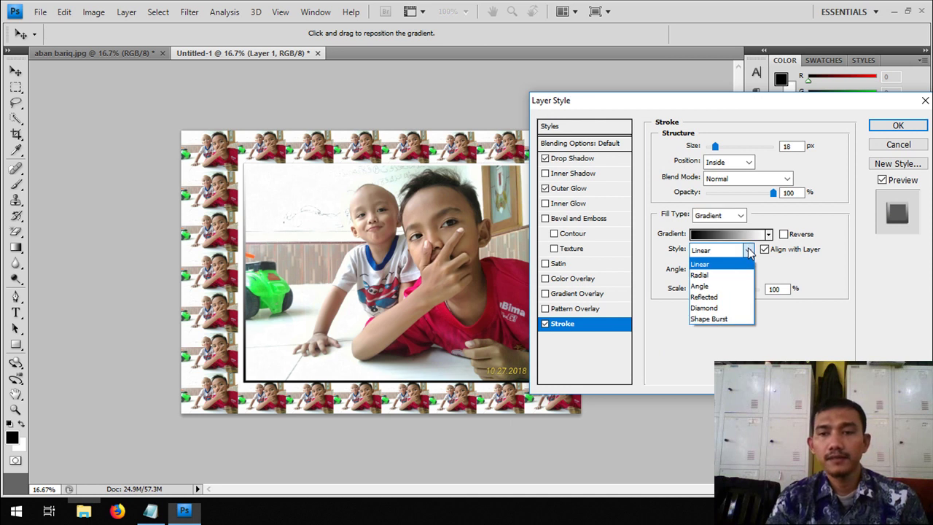
left_click(726, 287)
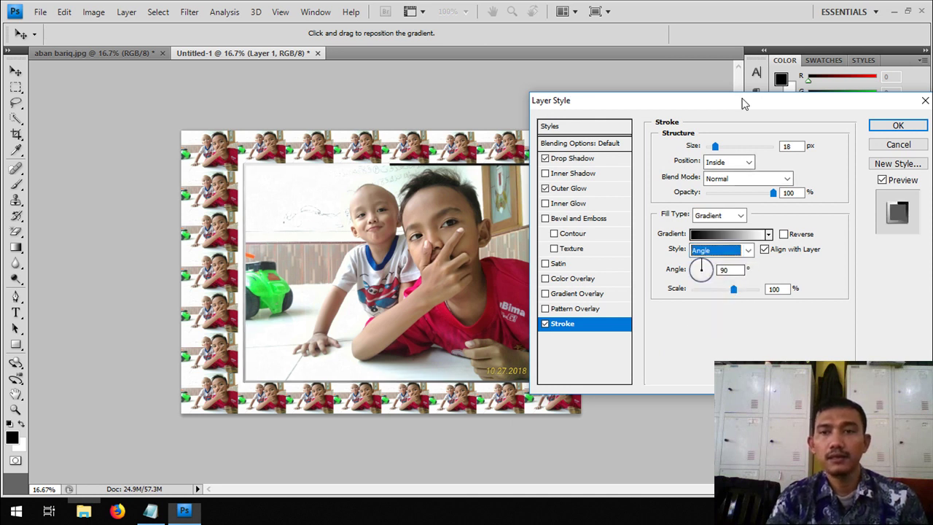
left_click_drag(739, 100, 704, 485)
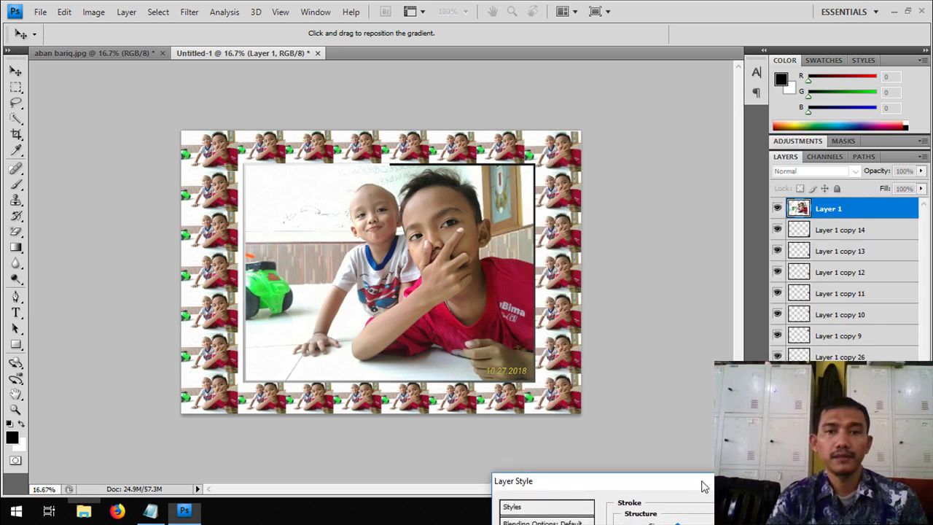
left_click_drag(704, 485, 690, 198)
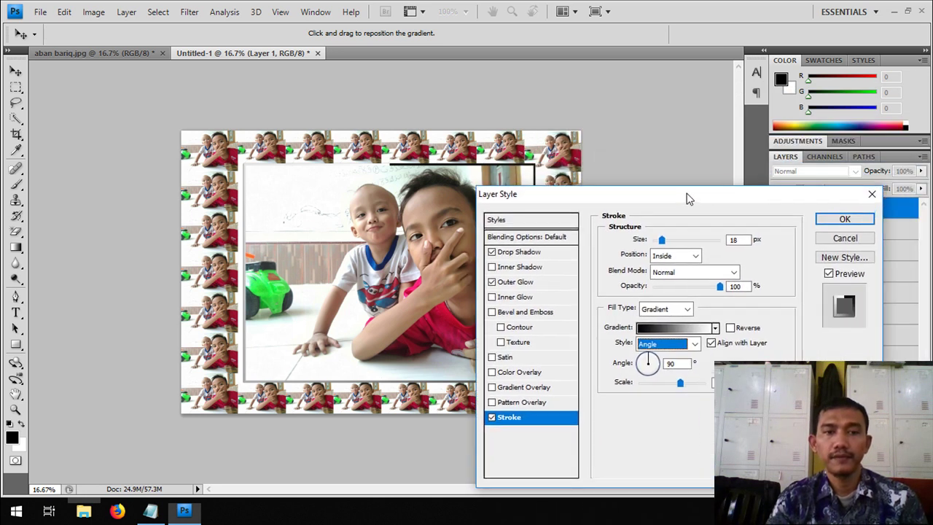
left_click(840, 219)
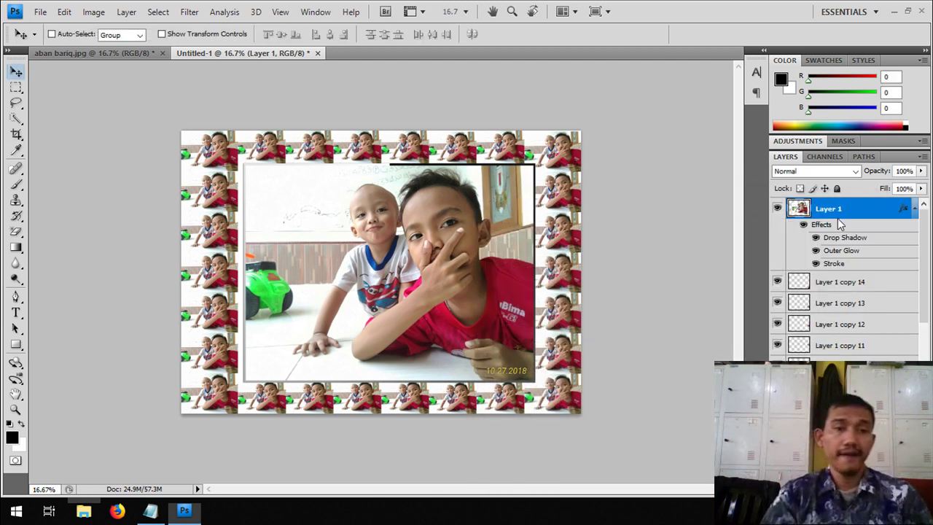
- Stretch the framed photo's left edge slightly wider
key("ctrl+t")
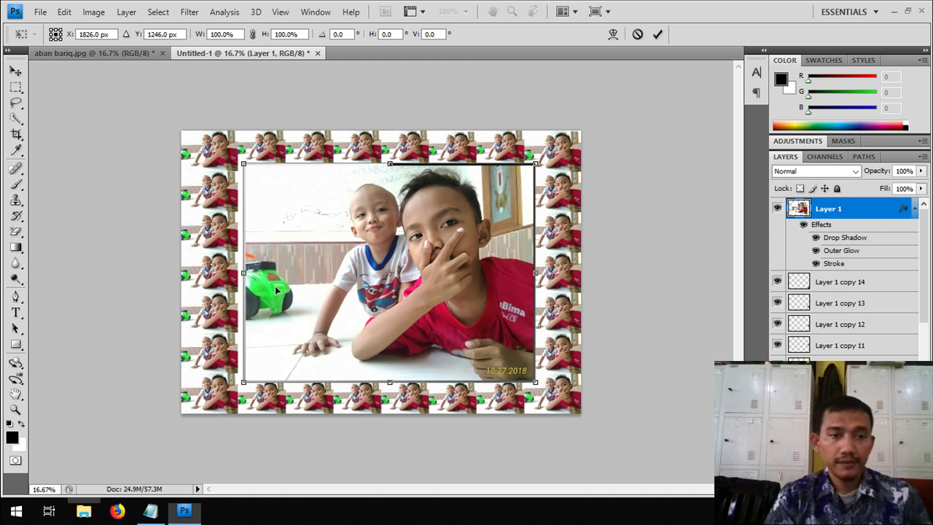
left_click_drag(242, 273, 234, 274)
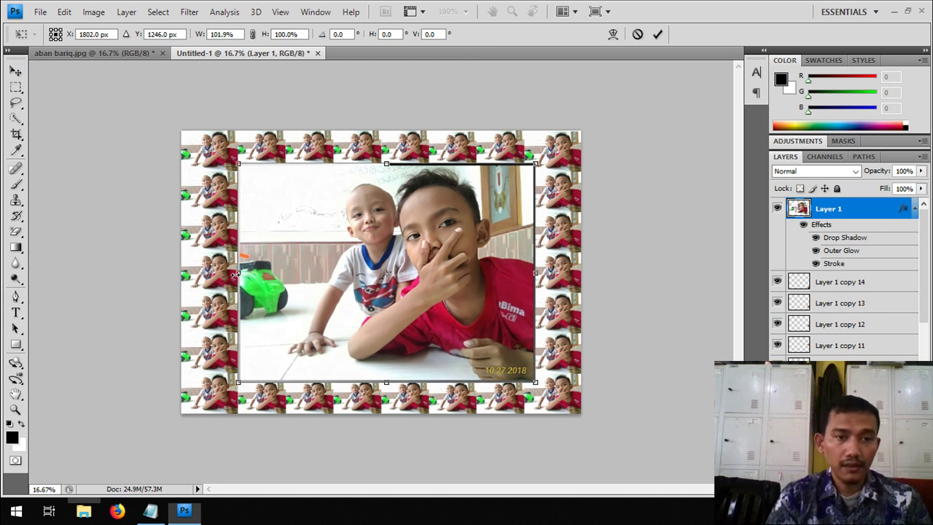
key("Return")
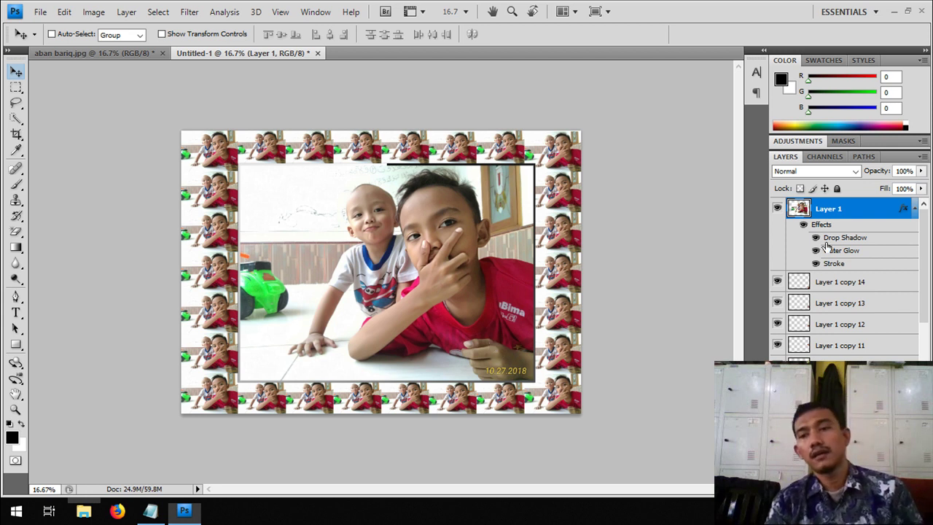
- Select all layers and bring up the new fill or adjustment layer list
left_click(821, 286)
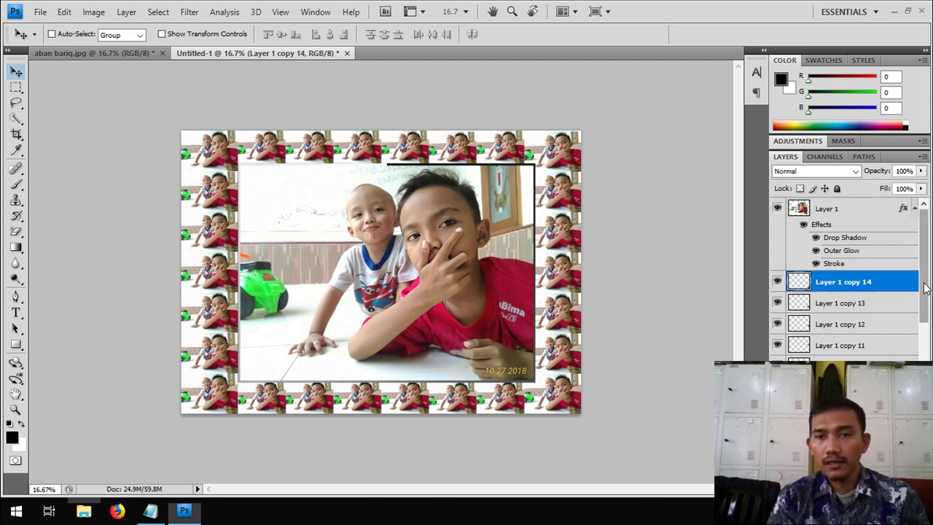
left_click_drag(924, 287, 924, 379)
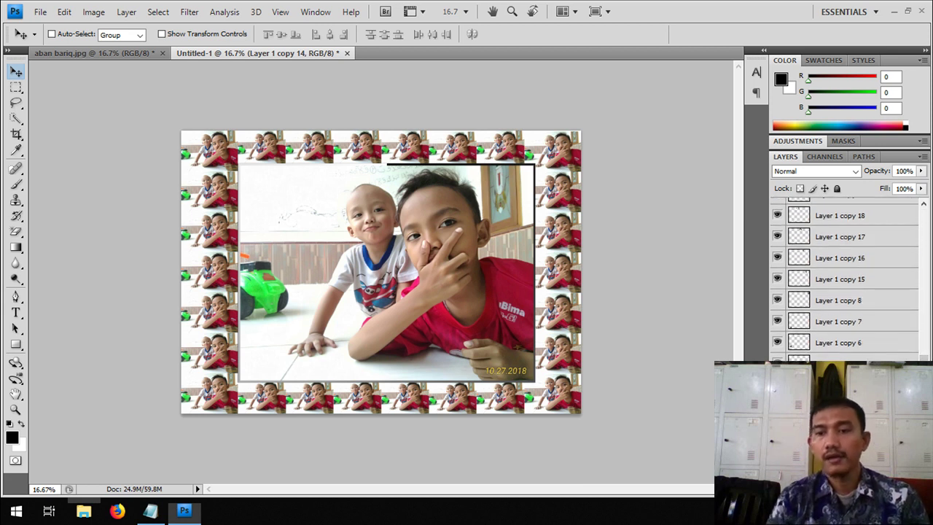
key("ctrl+alt+a")
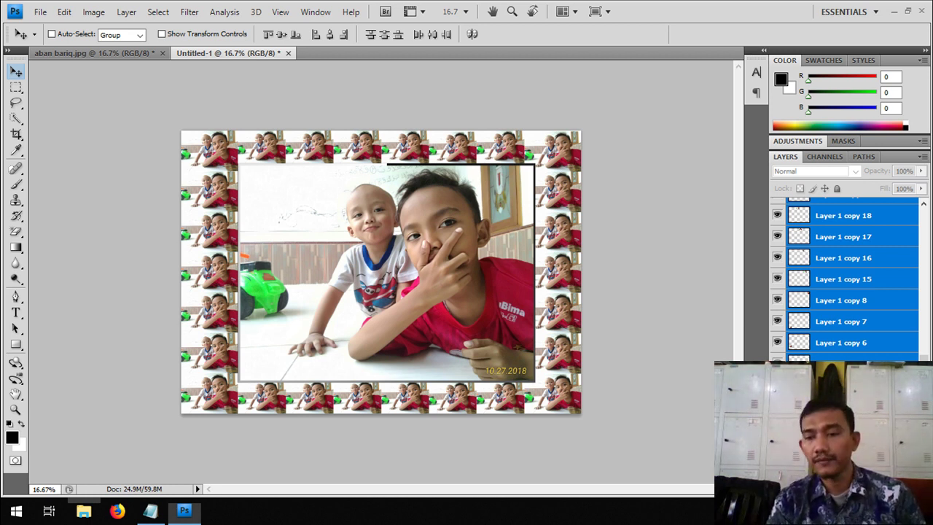
left_click(857, 484)
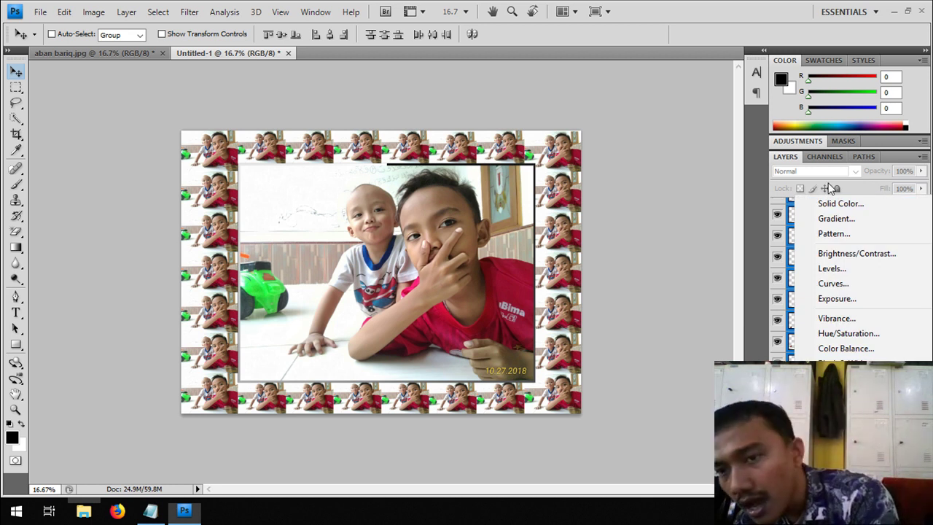
- Add a Curves layer darkening RGB and pulling Red input 141 down to 105
left_click(833, 284)
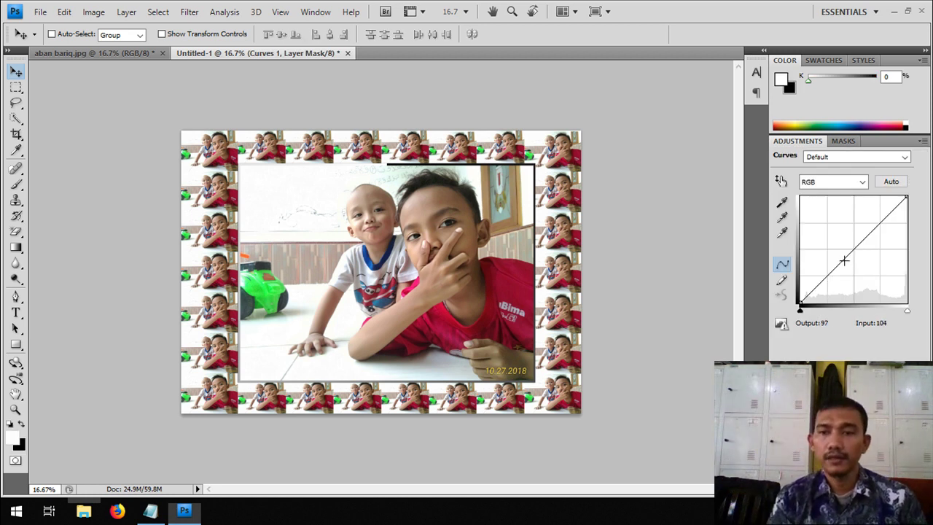
left_click_drag(849, 253, 866, 263)
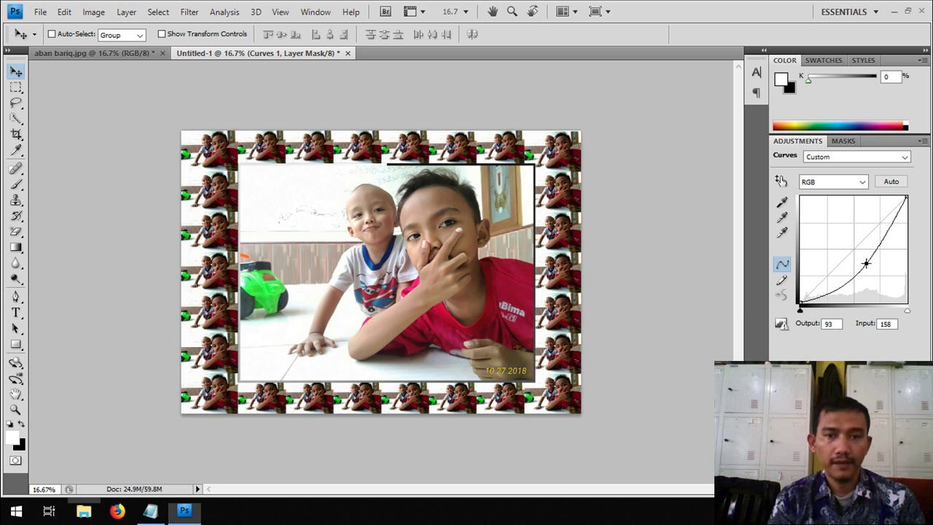
left_click_drag(866, 263, 863, 266)
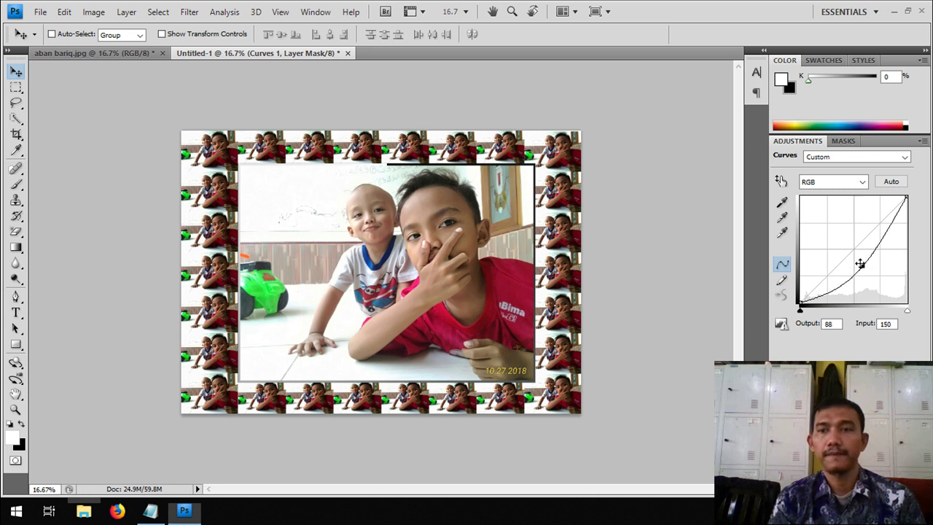
left_click(858, 182)
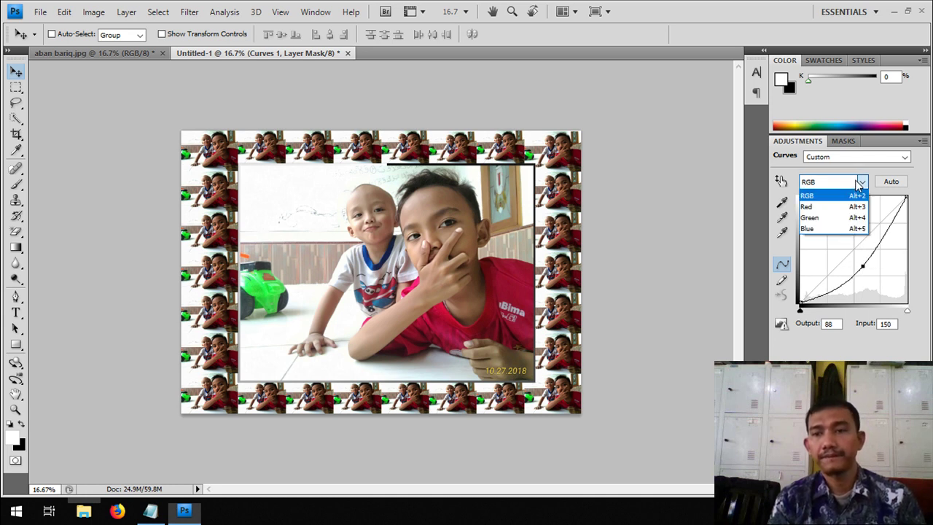
left_click(828, 209)
mouse_move(851, 249)
left_mouse_down()
mouse_move(872, 270)
mouse_move(859, 259)
left_mouse_up()
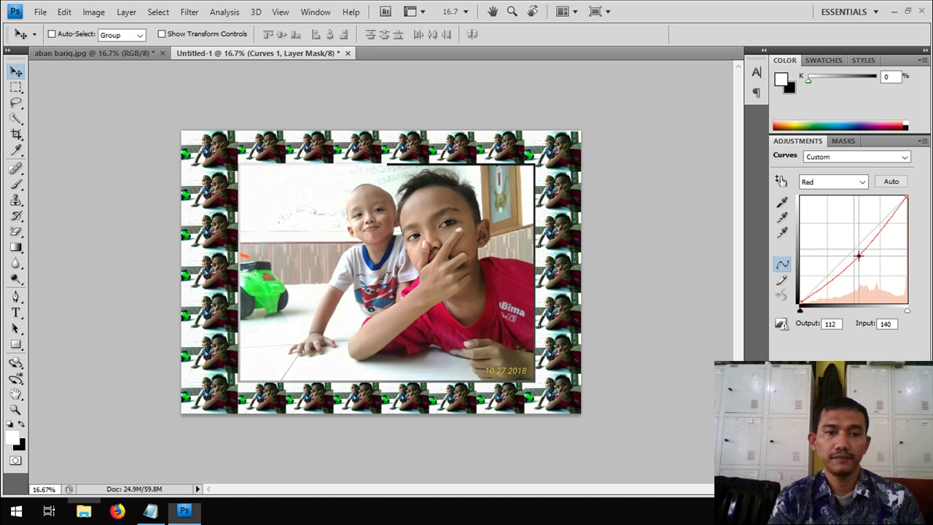
left_click_drag(860, 259, 859, 258)
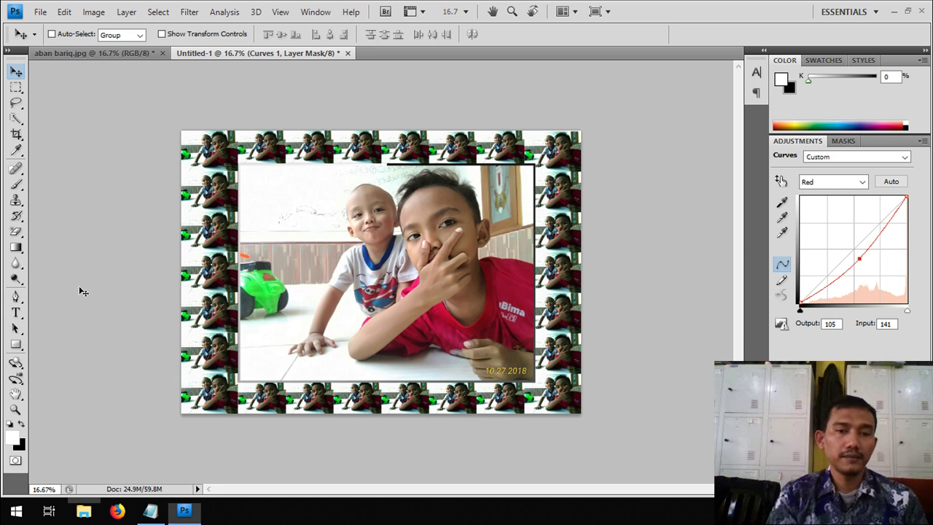
left_click(15, 312)
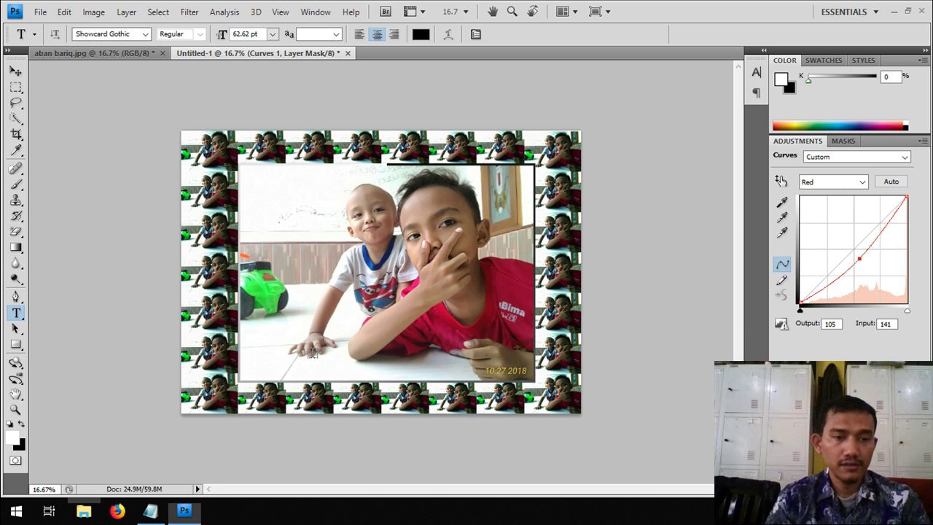
- Type 'ABAN BARIQ' as a black Showcard Gothic 62.62 pt text layer at the lower left
left_click(272, 353)
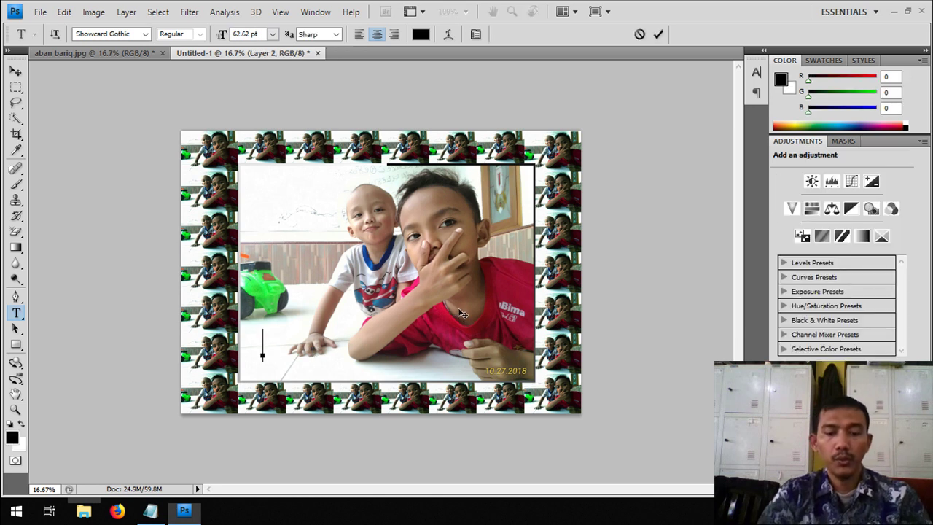
type("BARIQ")
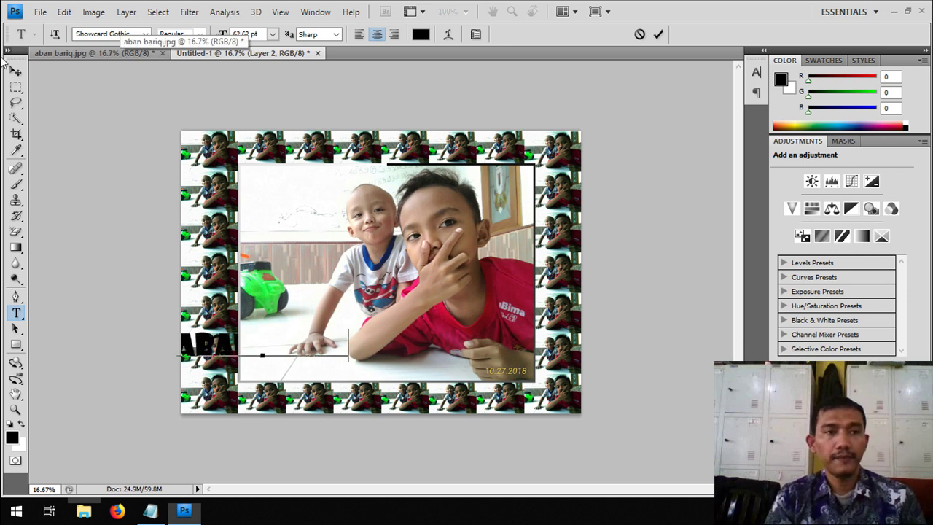
left_click(14, 70)
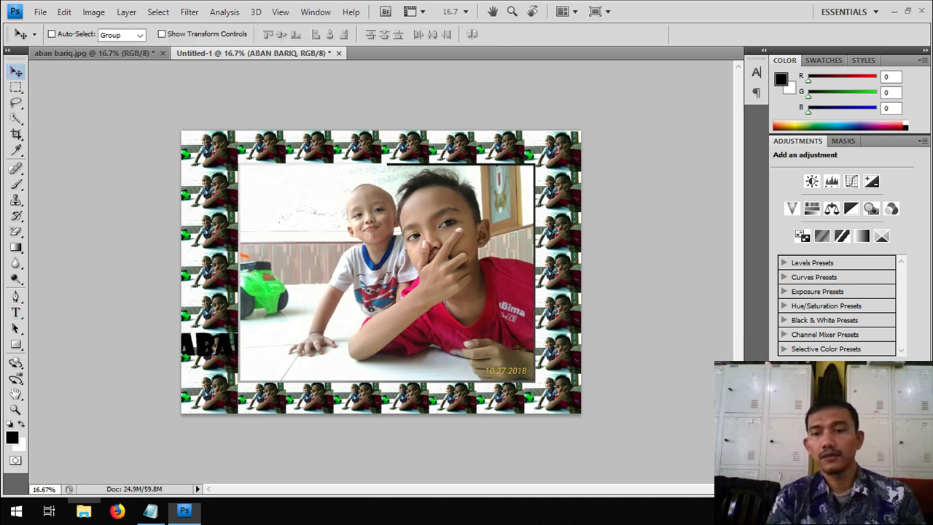
key("F7")
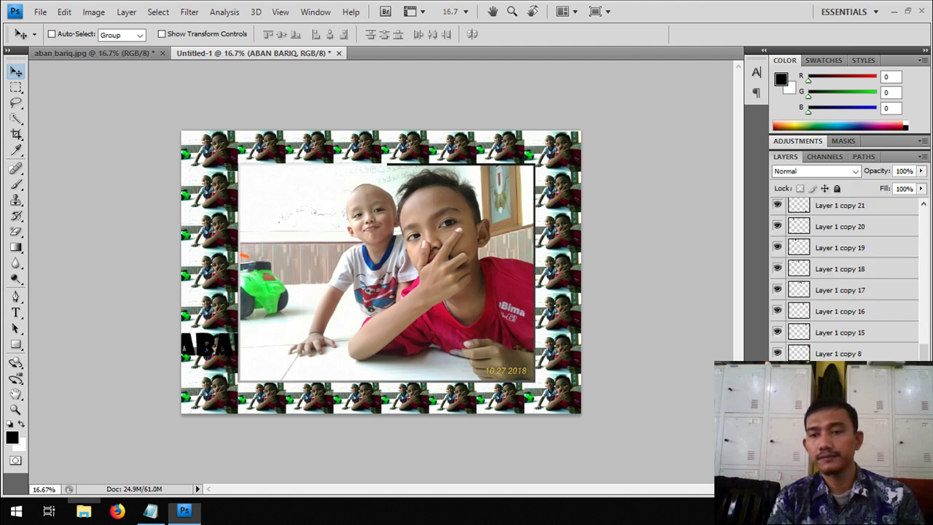
- Move the ABAN BARIQ text layer above the photo layer in the stack
scroll(924, 336, "down", 2)
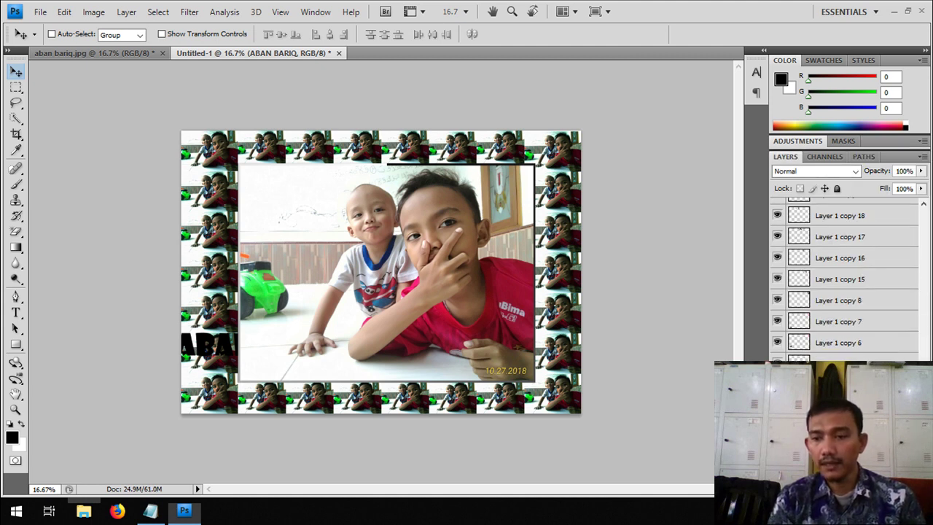
scroll(925, 336, "up", 2)
scroll(926, 251, "up", 5)
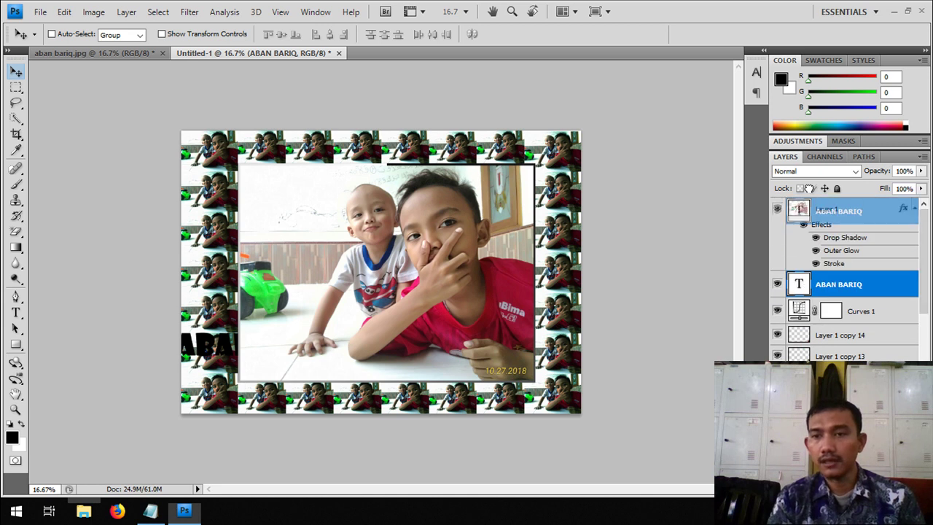
left_click_drag(801, 285, 802, 201)
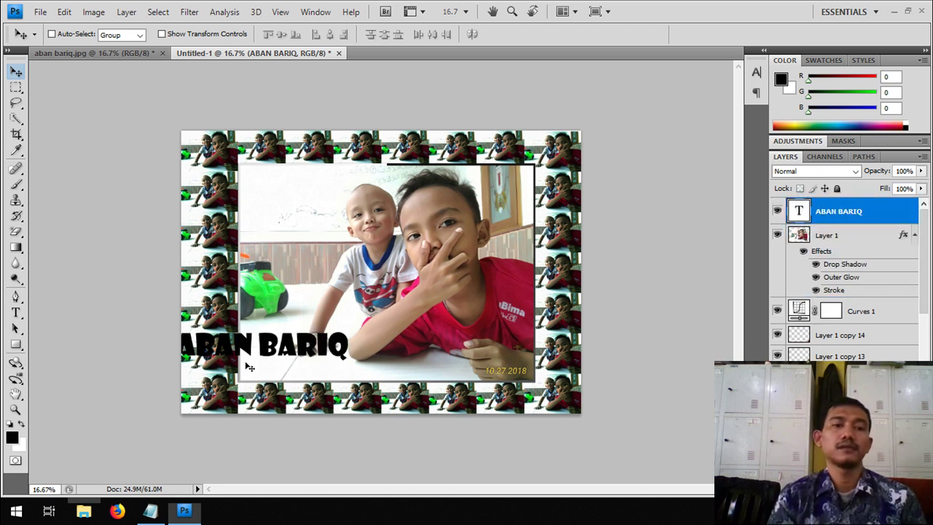
- Enlarge the title to about 156% by 168.5% across the photo's bottom edge
left_click_drag(273, 355, 309, 368)
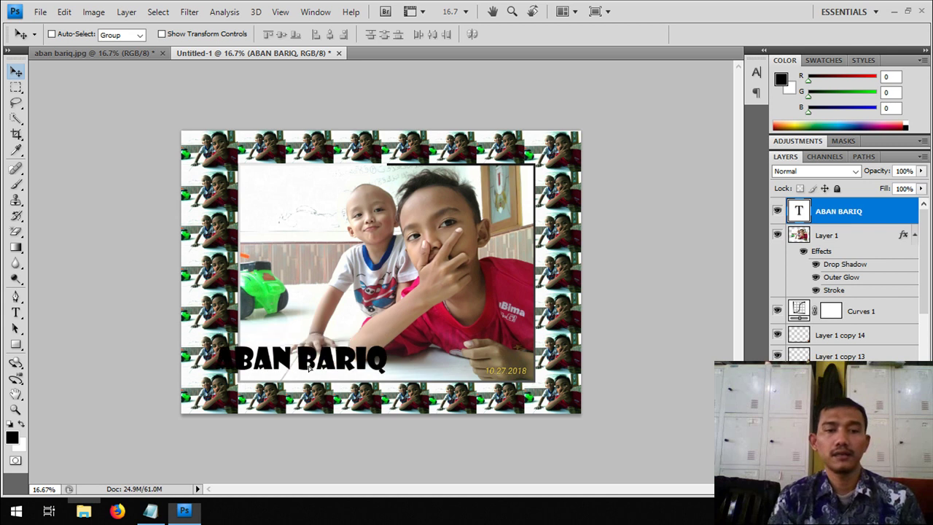
key("ctrl+t")
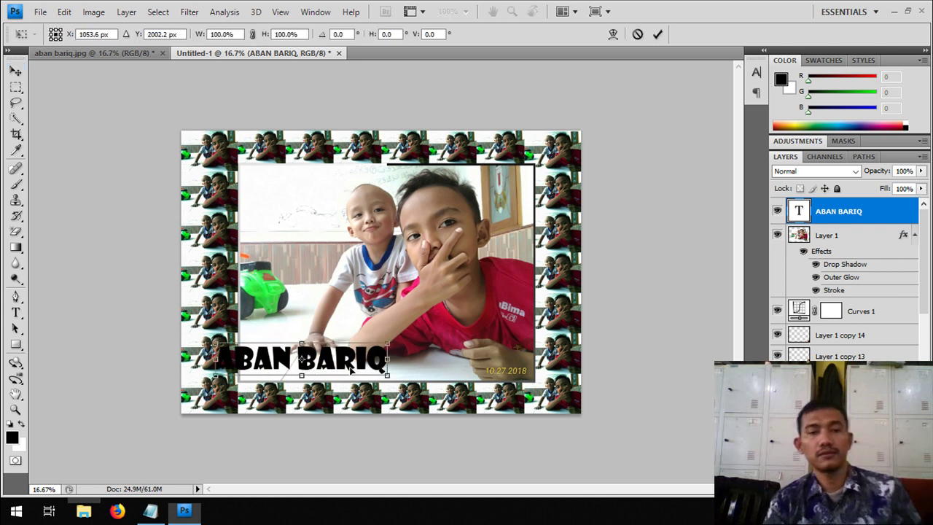
left_click_drag(386, 373, 484, 395)
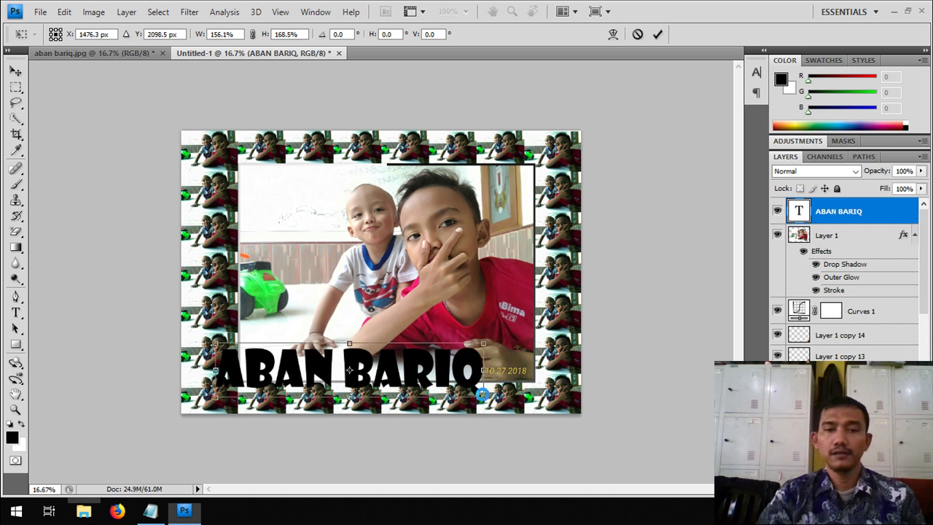
key("Return")
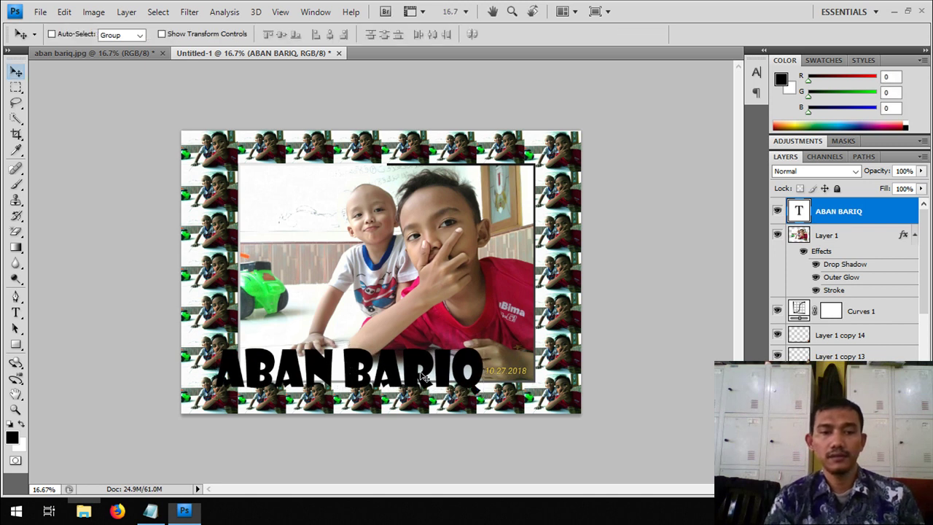
left_click_drag(421, 377, 414, 373)
- Apply a white 24 px outside Stroke layer style to the ABAN BARIQ title
key("alt+l")
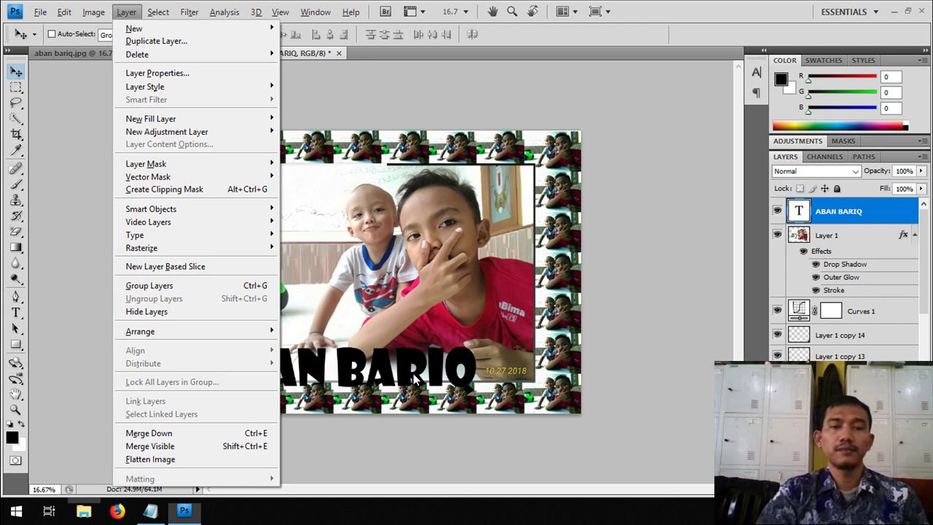
key("y")
key("Up")
key("Up")
key("Up")
key("Up")
key("Up")
key("Up")
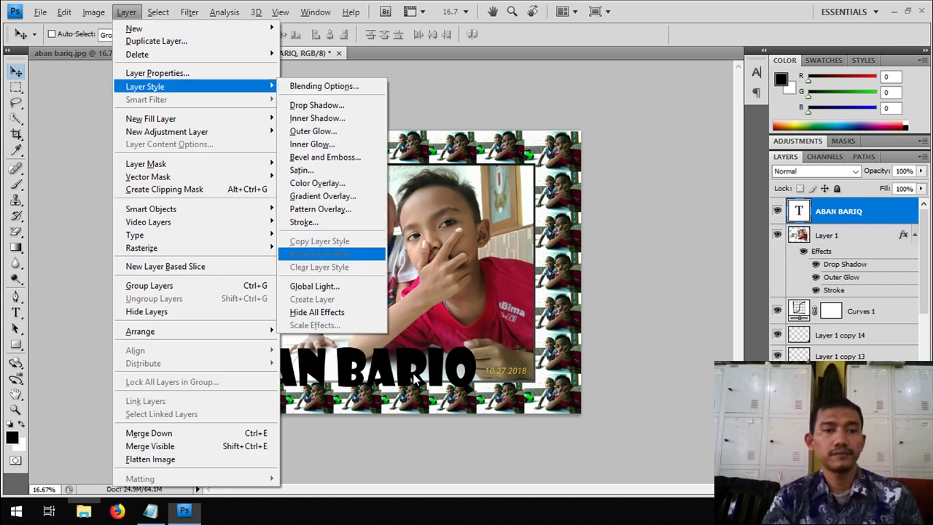
key("Up")
key("Up")
key("Escape")
key("Escape")
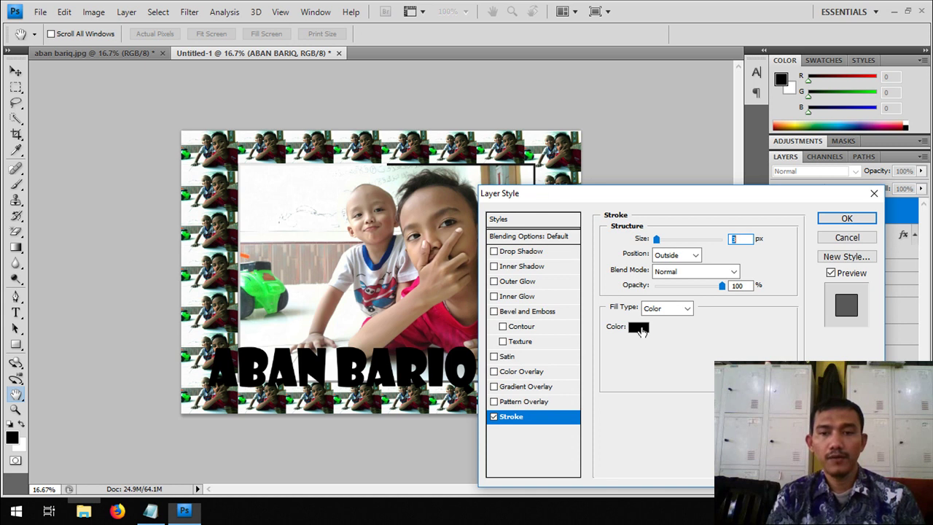
left_click(638, 327)
left_click_drag(587, 327, 542, 180)
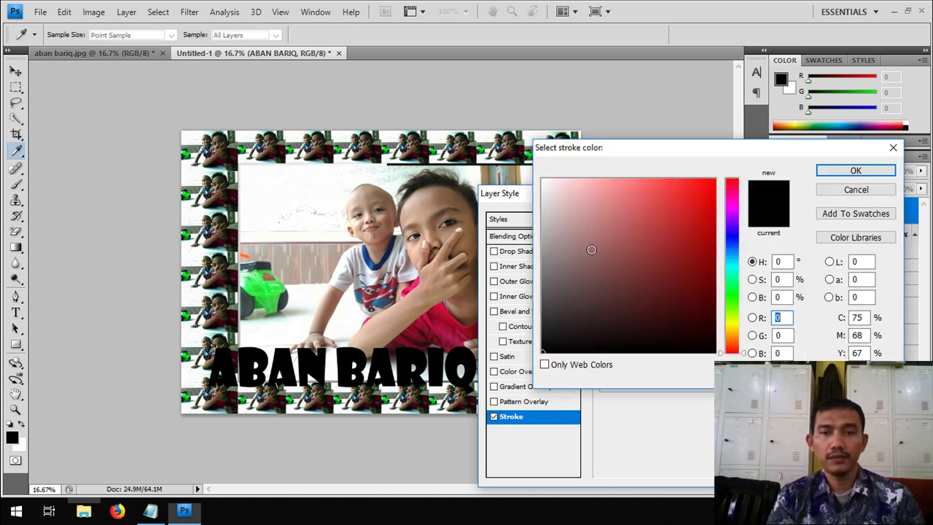
left_click(857, 172)
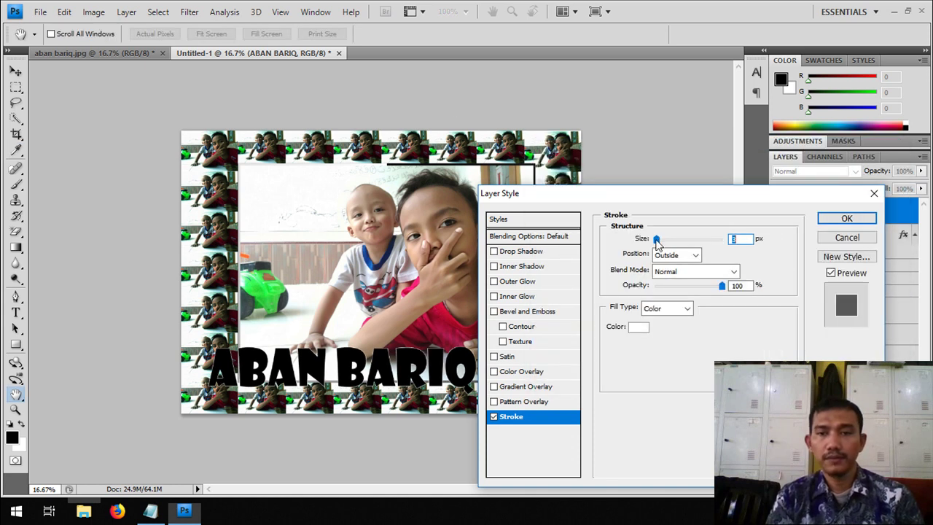
left_click_drag(657, 239, 664, 241)
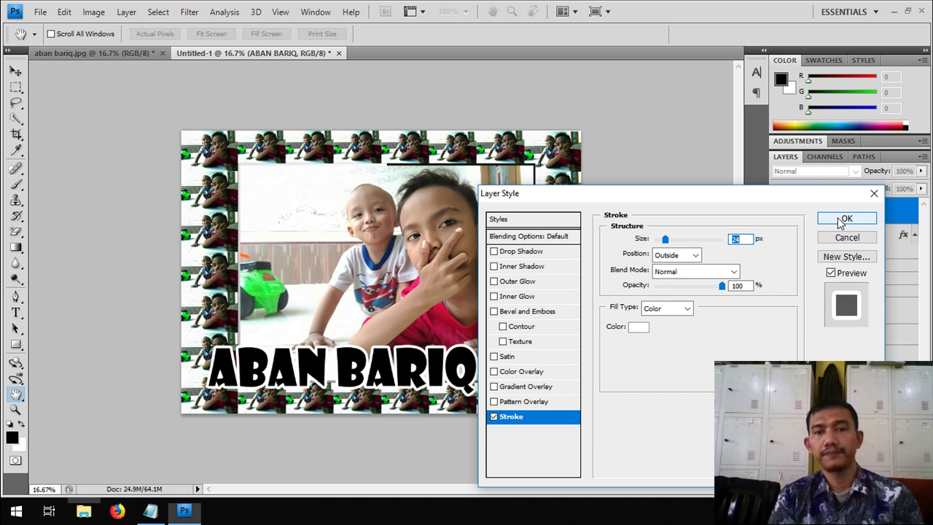
left_click(845, 219)
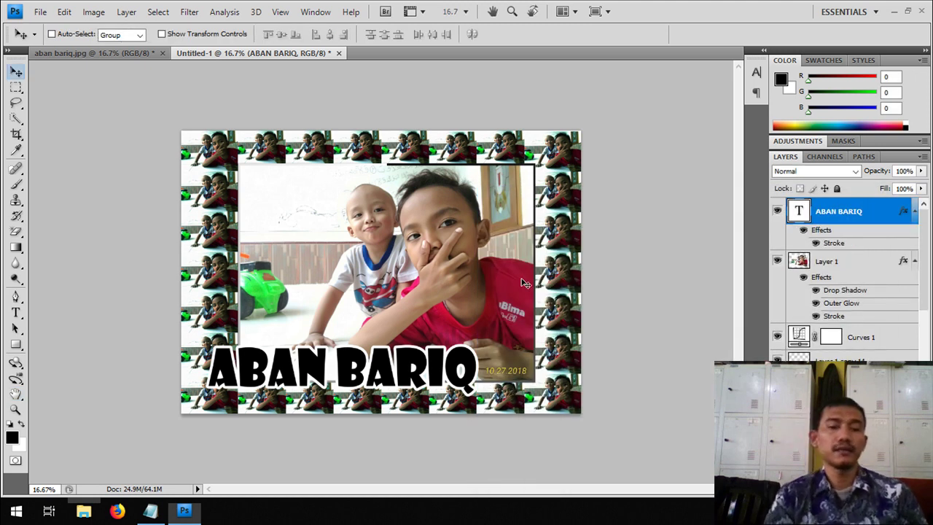
- Save the framed photo with Save As as a JPEG named 'ABANBARIQQQ' on the Desktop
key("alt+f")
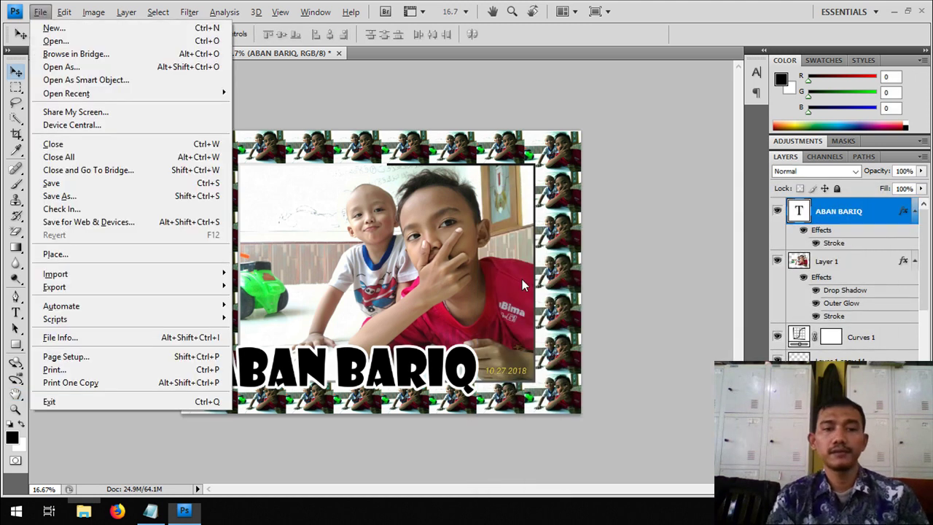
left_click(93, 198)
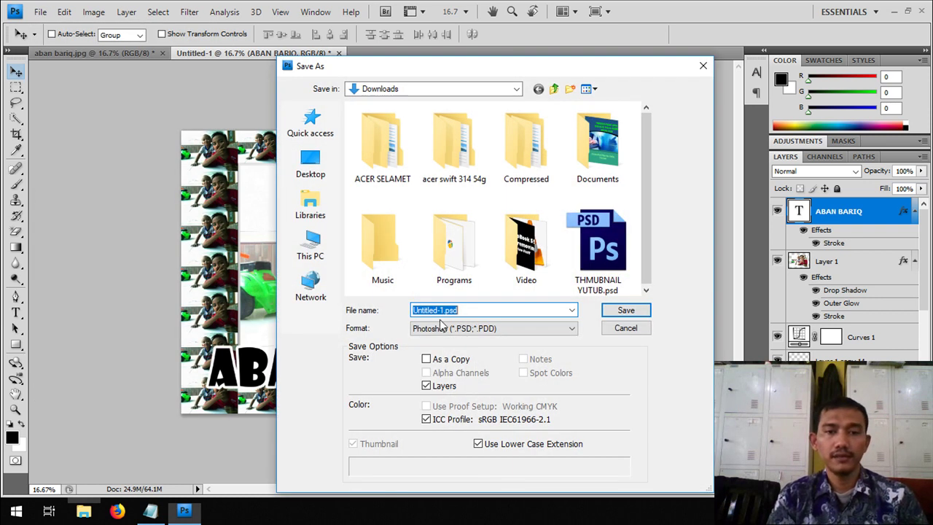
left_click(441, 330)
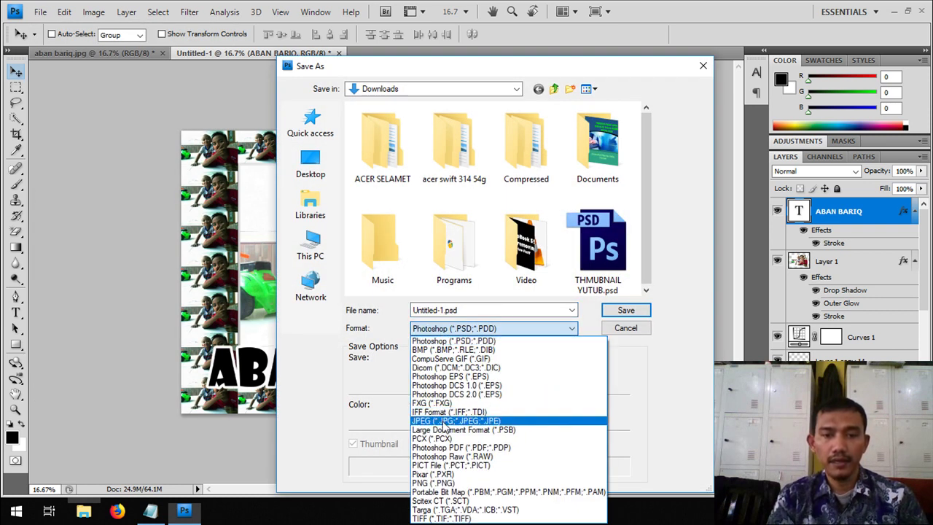
left_click(444, 421)
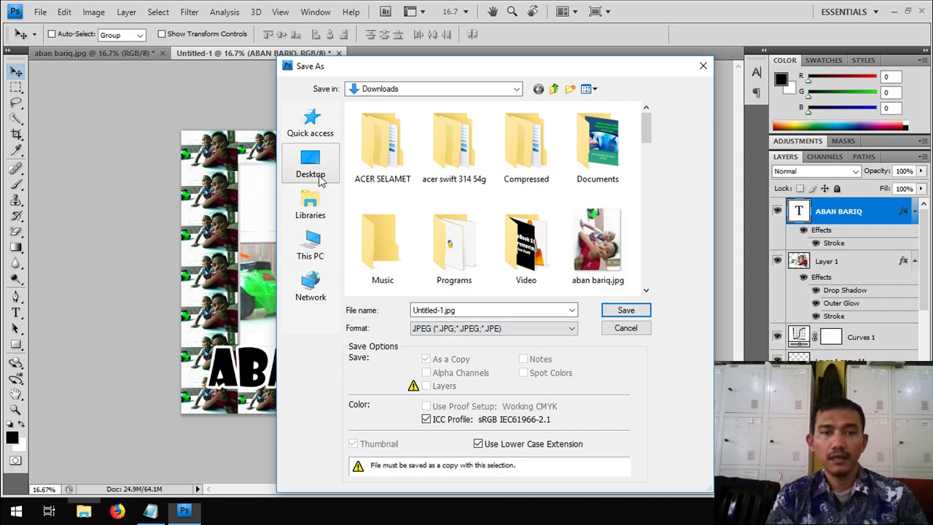
left_click(310, 164)
double_click(469, 310)
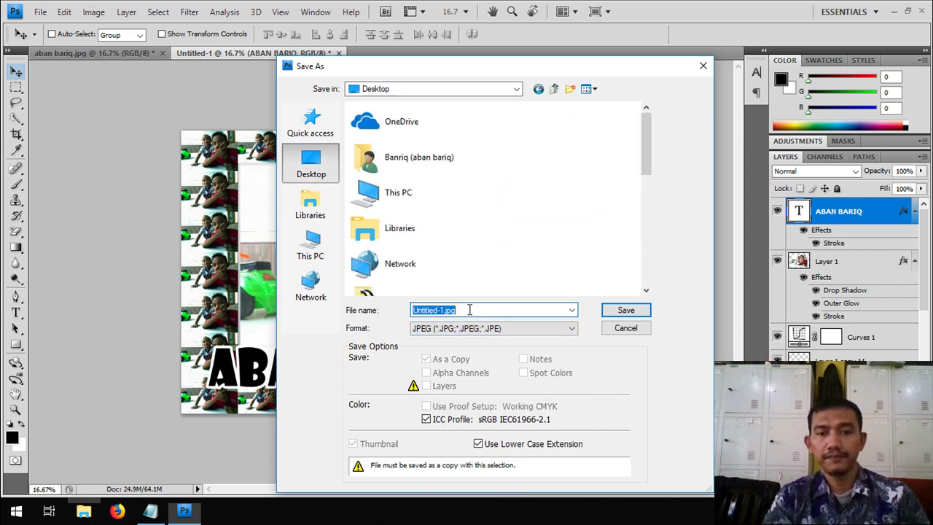
type("ABANBARIQQ")
type("Q")
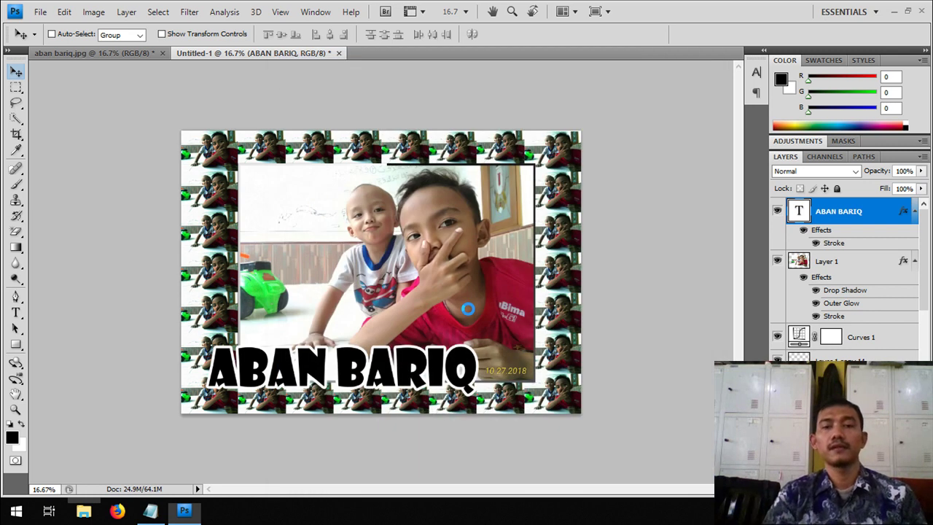
key("Return")
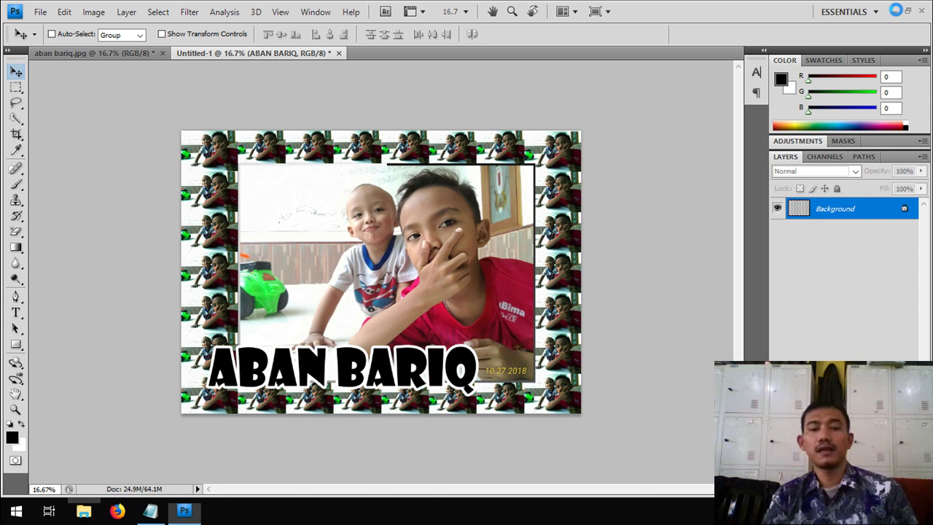
- Minimize Photoshop and set ABANBARIQQQ.jpg as the desktop background
left_click(895, 12)
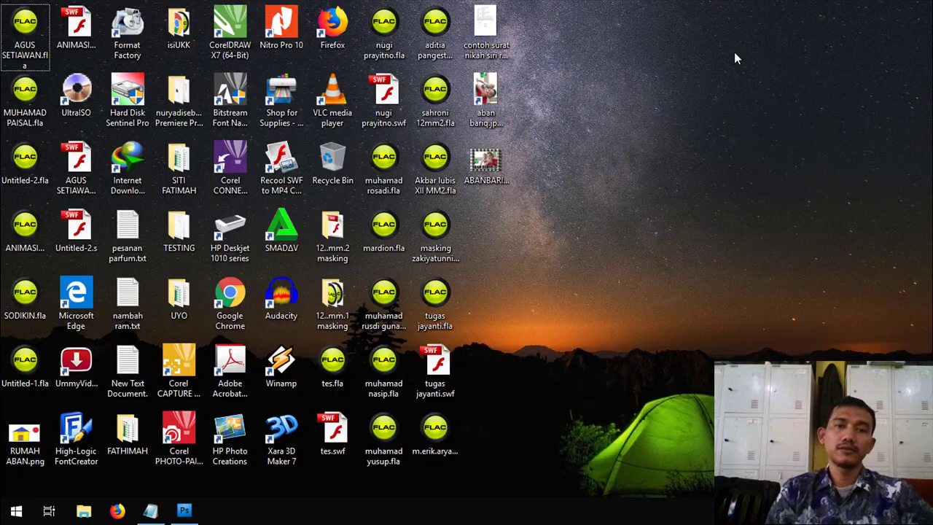
right_click(665, 140)
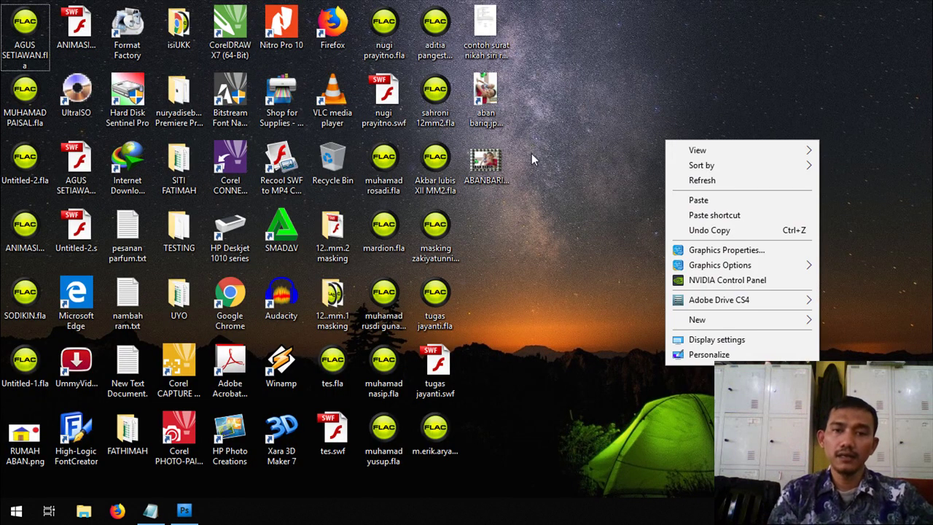
left_click(491, 167)
right_click(491, 167)
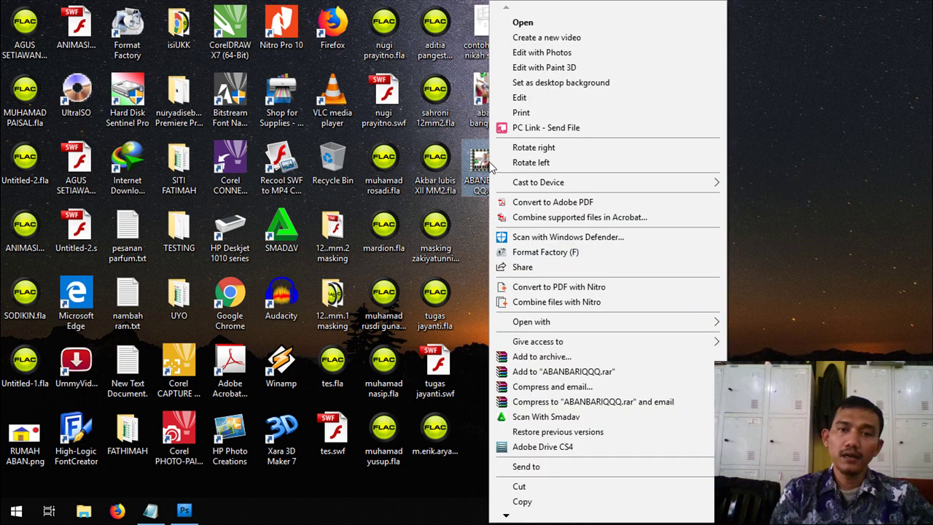
left_click(558, 85)
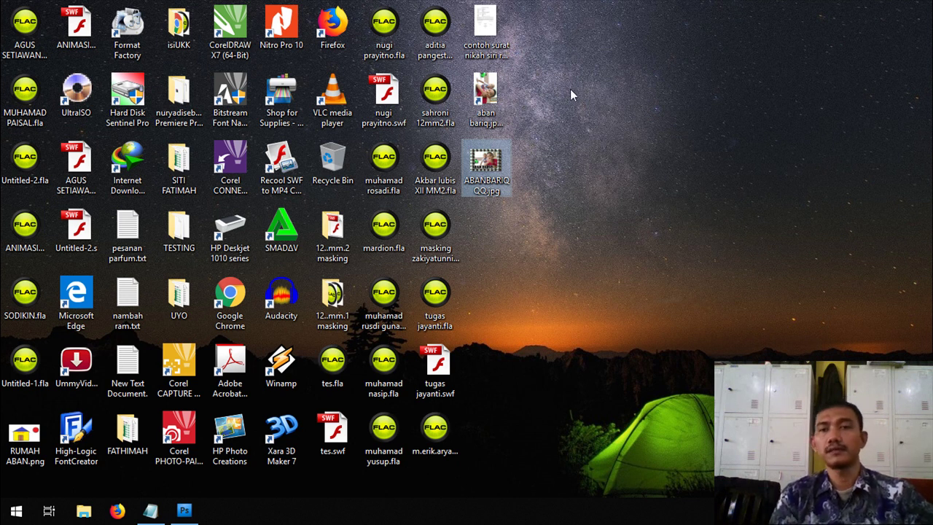
- Open the Personalize background settings from the desktop context menu
right_click(557, 314)
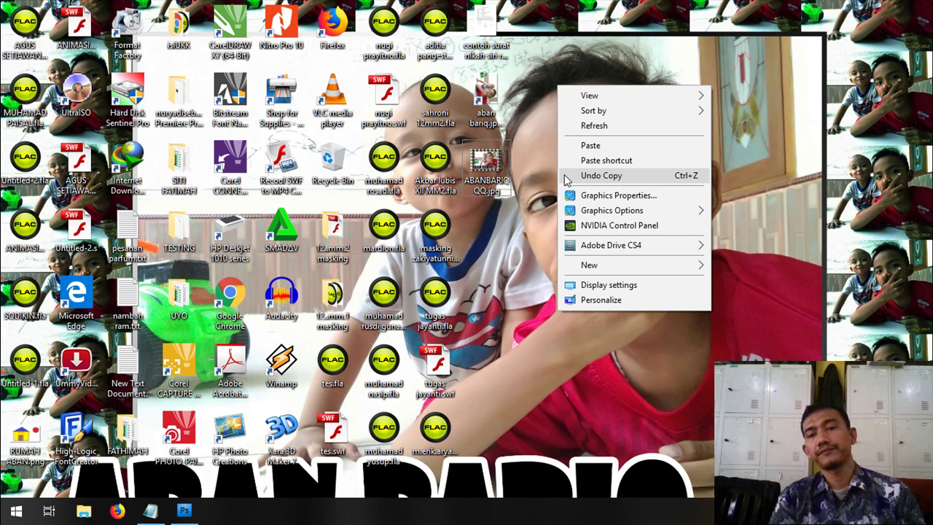
left_click(786, 324)
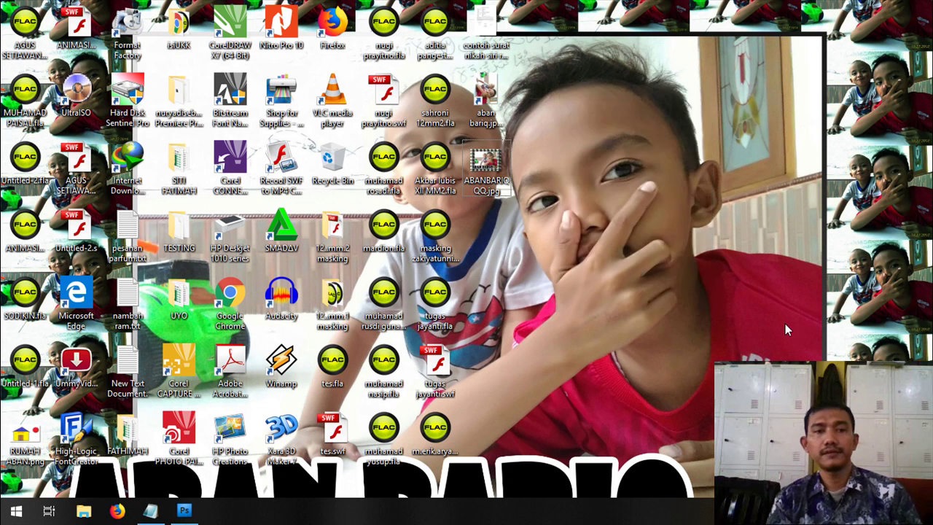
right_click(724, 213)
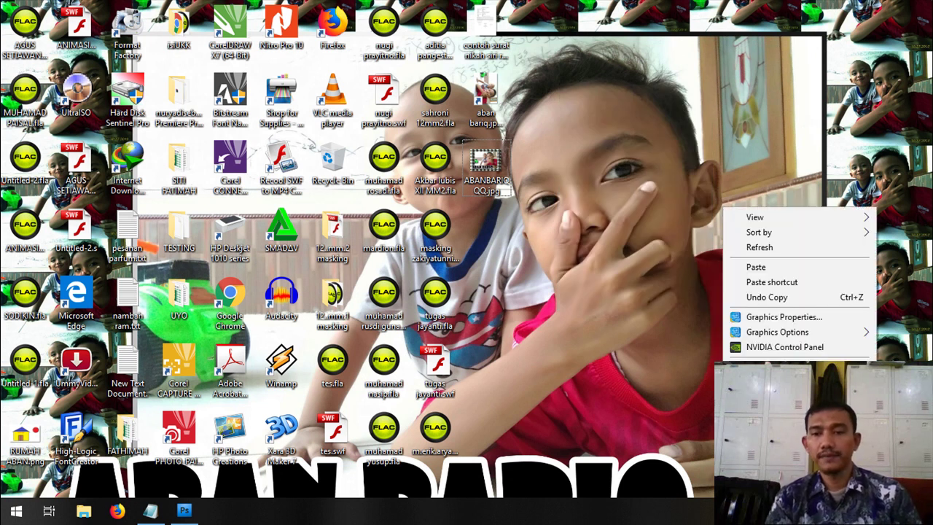
left_click(762, 402)
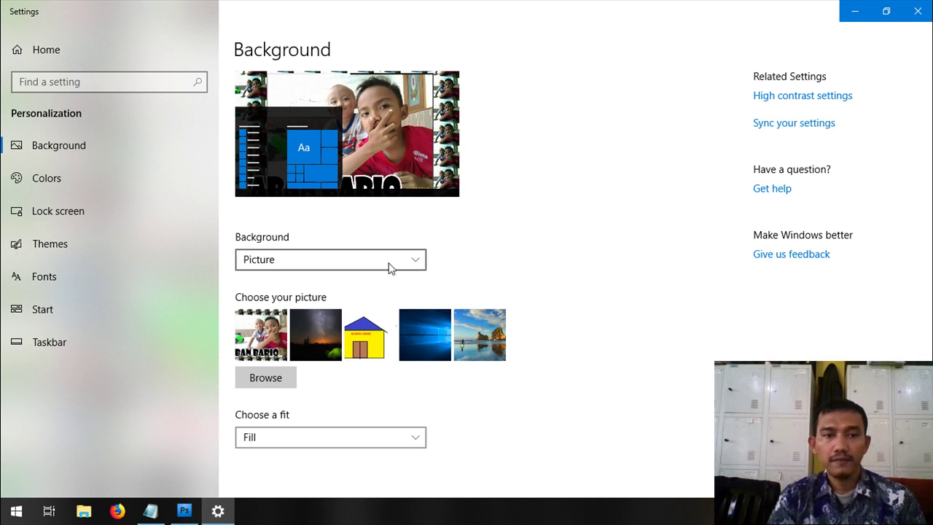
- Change the wallpaper fit from Fill to Stretch and close Settings
left_click(360, 442)
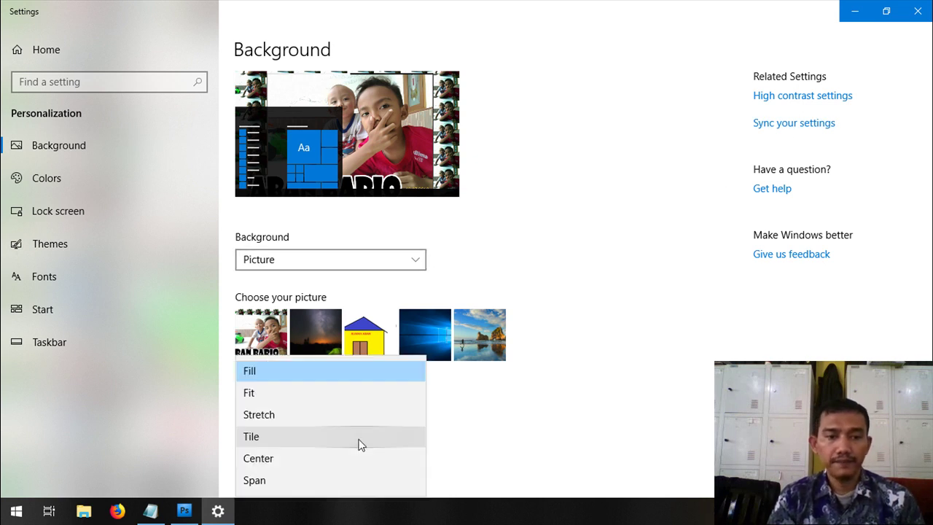
left_click(266, 415)
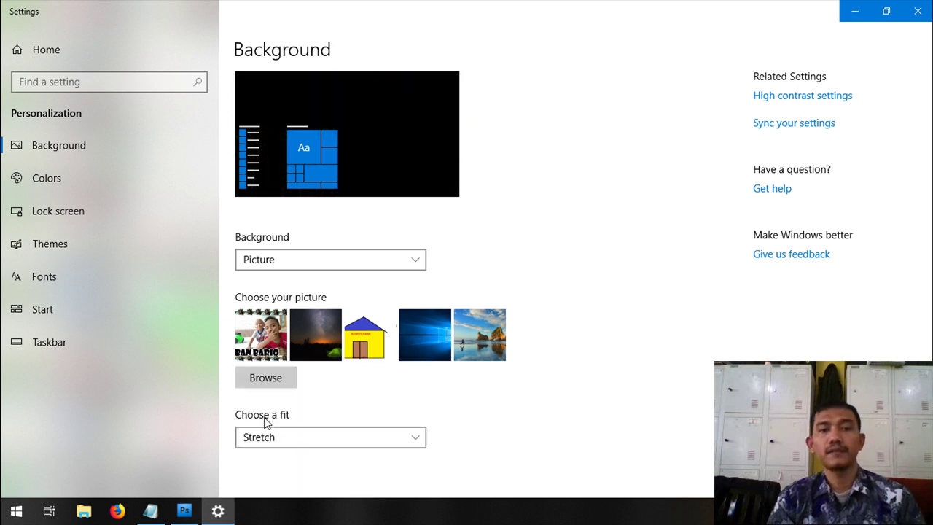
left_click(917, 11)
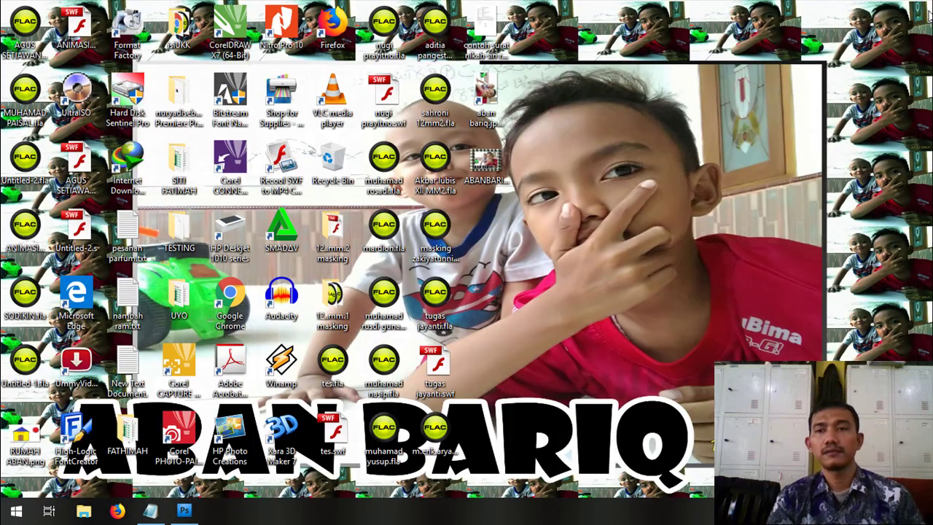
- Uncheck Show desktop icons in the desktop View menu
right_click(803, 173)
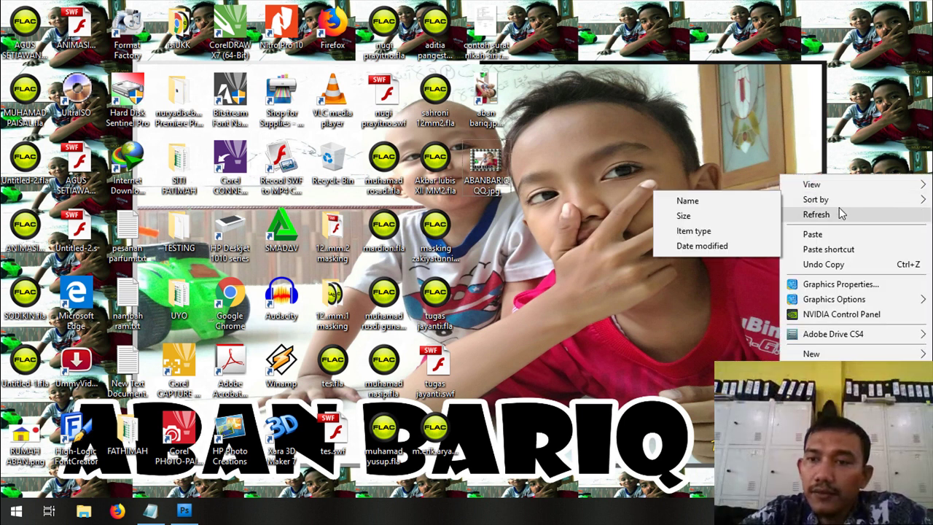
mouse_move(853, 185)
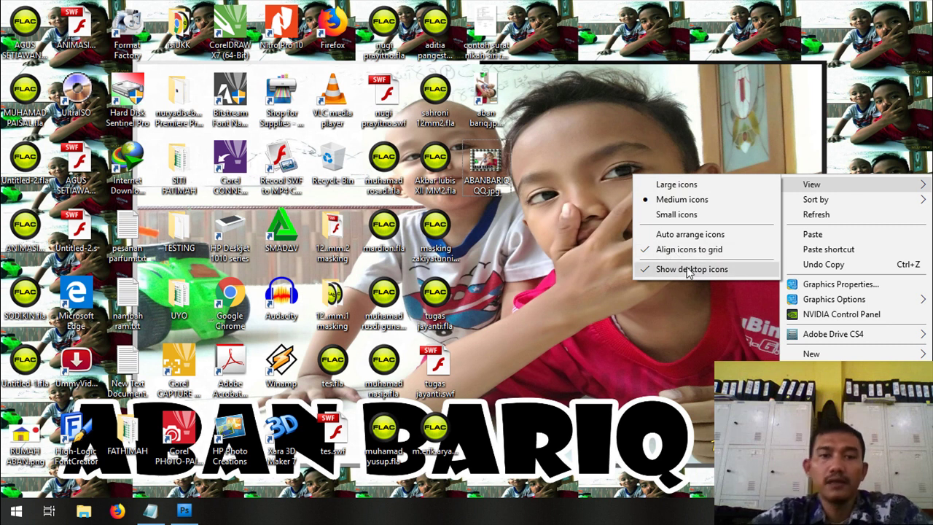
left_click(689, 270)
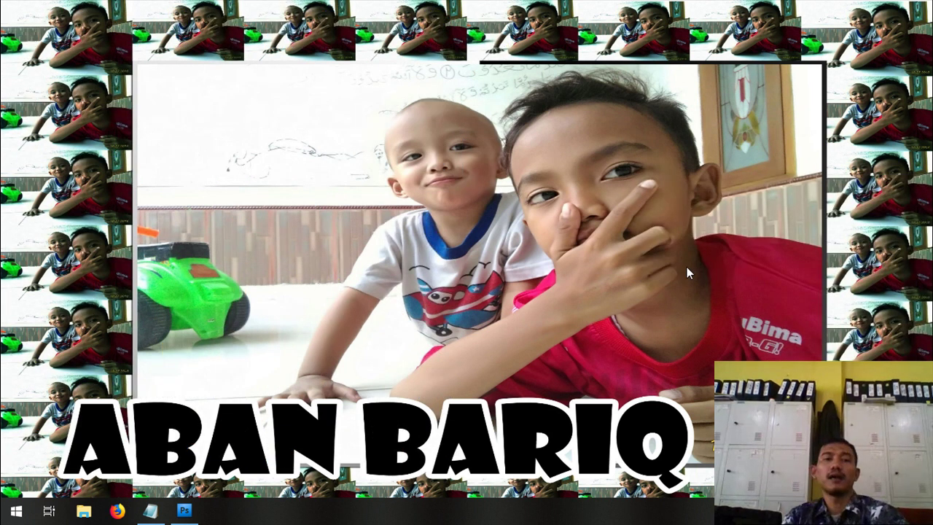